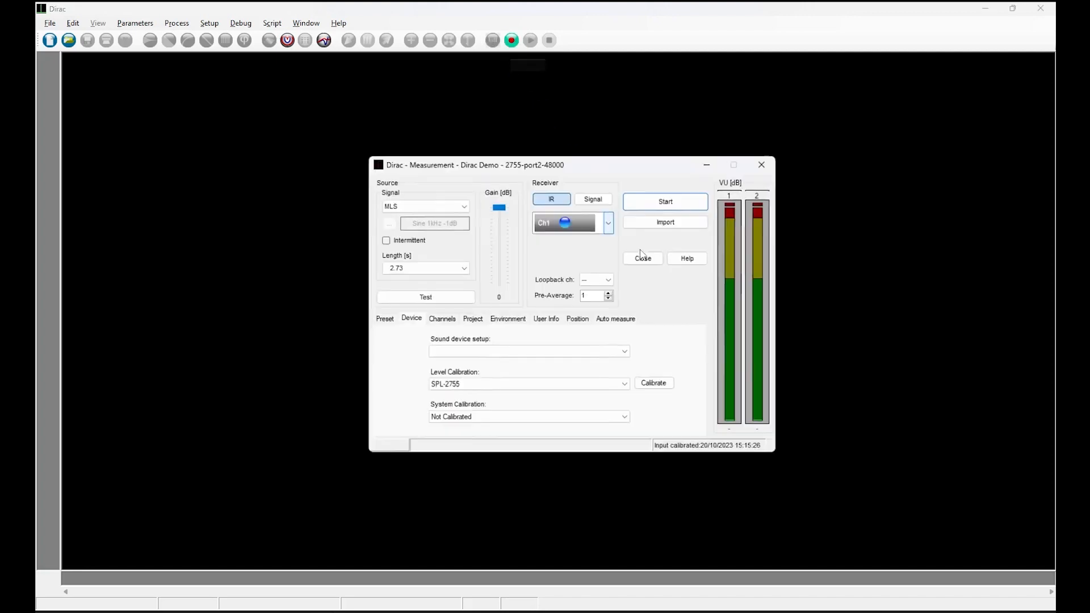
# - Switch the spectrum analyzer window to display channel 1
pyautogui.click(758, 306)
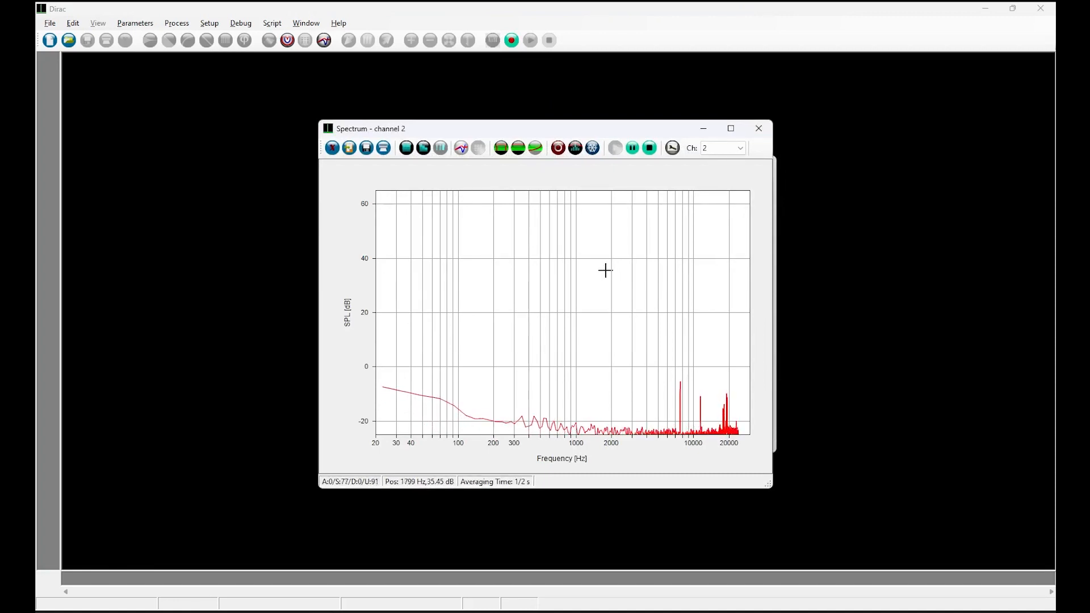
pyautogui.click(740, 148)
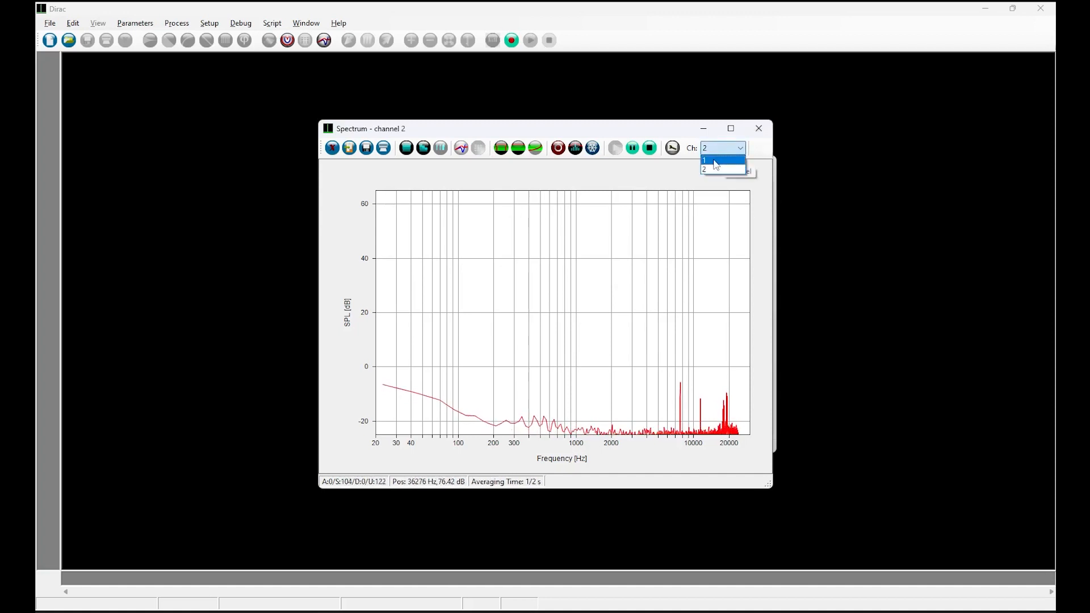
pyautogui.click(720, 157)
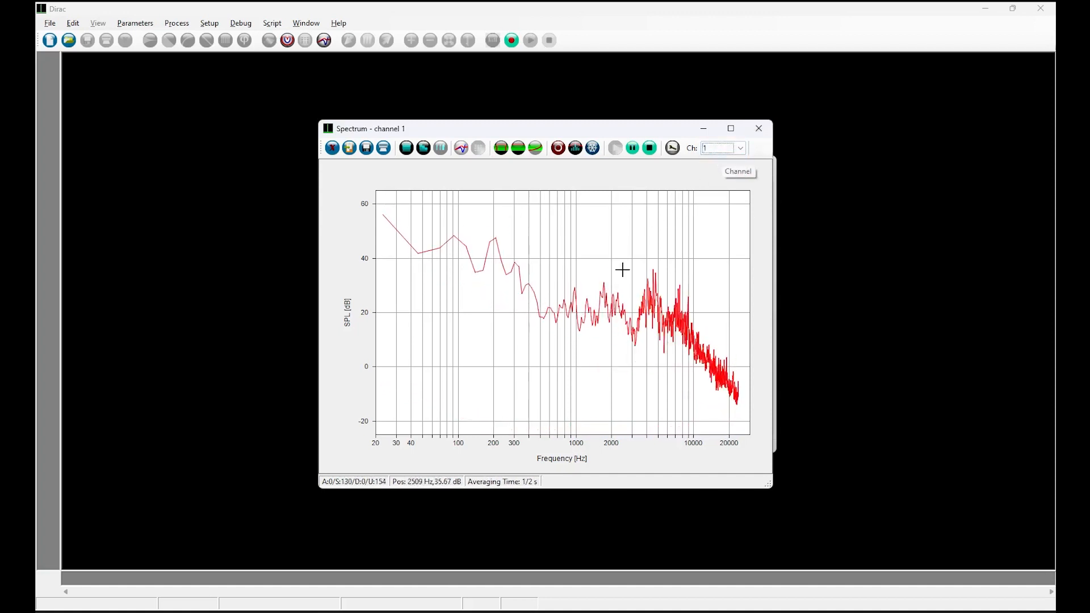
# - Show the spectrum as full-octave bars, then as third-octave bars
pyautogui.moveTo(549, 130); pyautogui.dragTo(580, 134)
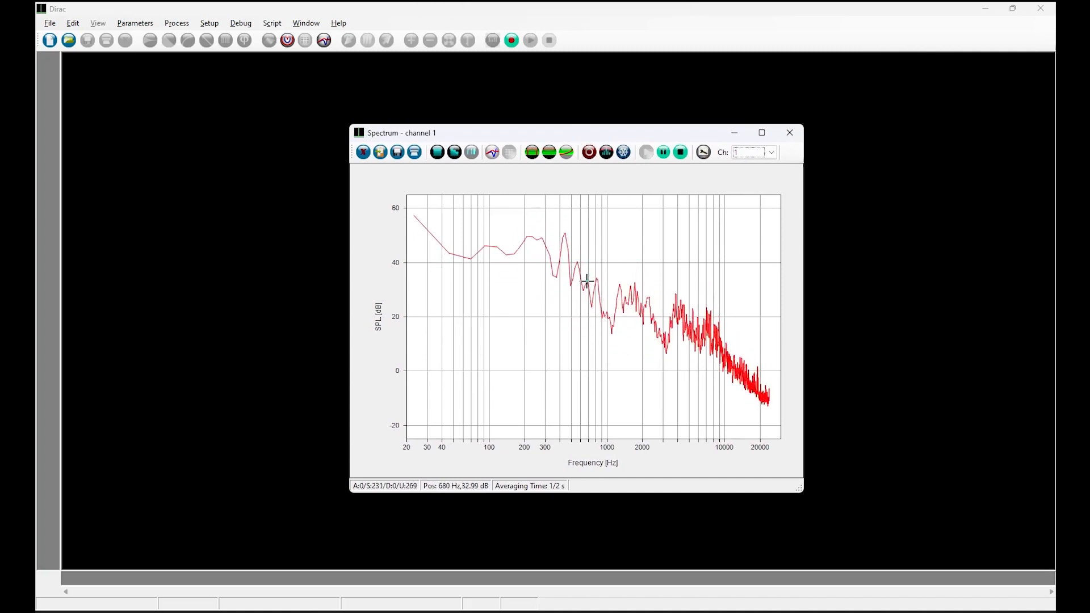
pyautogui.click(437, 152)
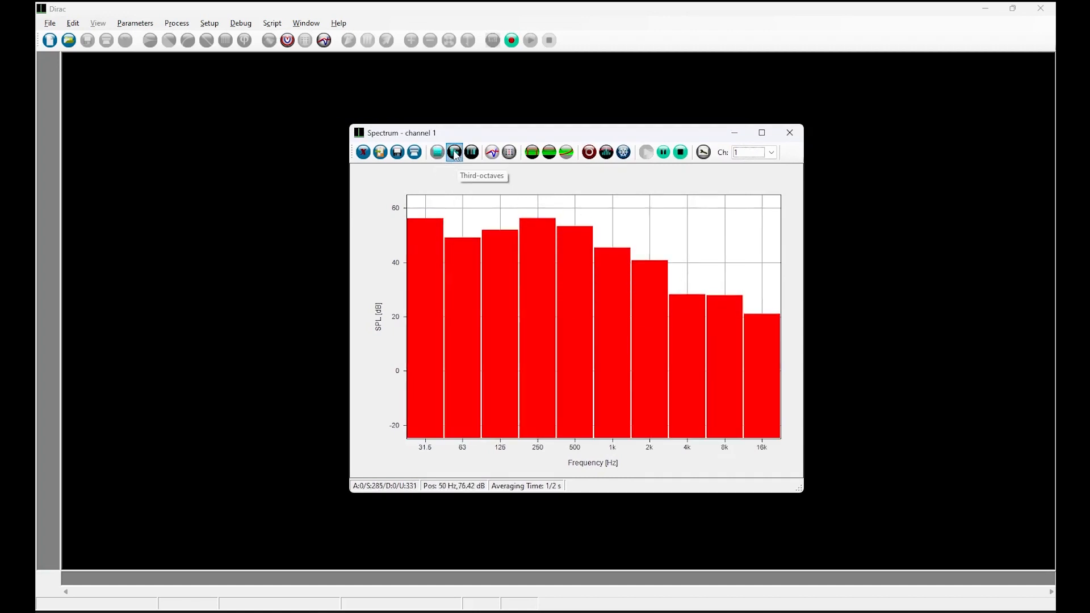
pyautogui.click(454, 152)
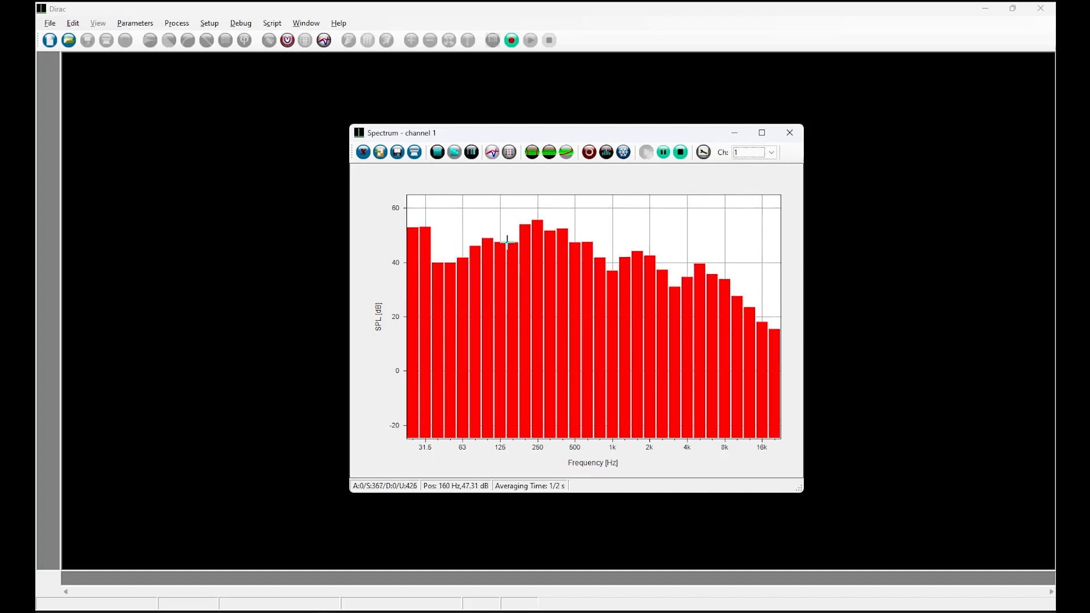
# - View the spectrum levels as a table in third and full octaves, then return to the continuous graph
pyautogui.click(509, 152)
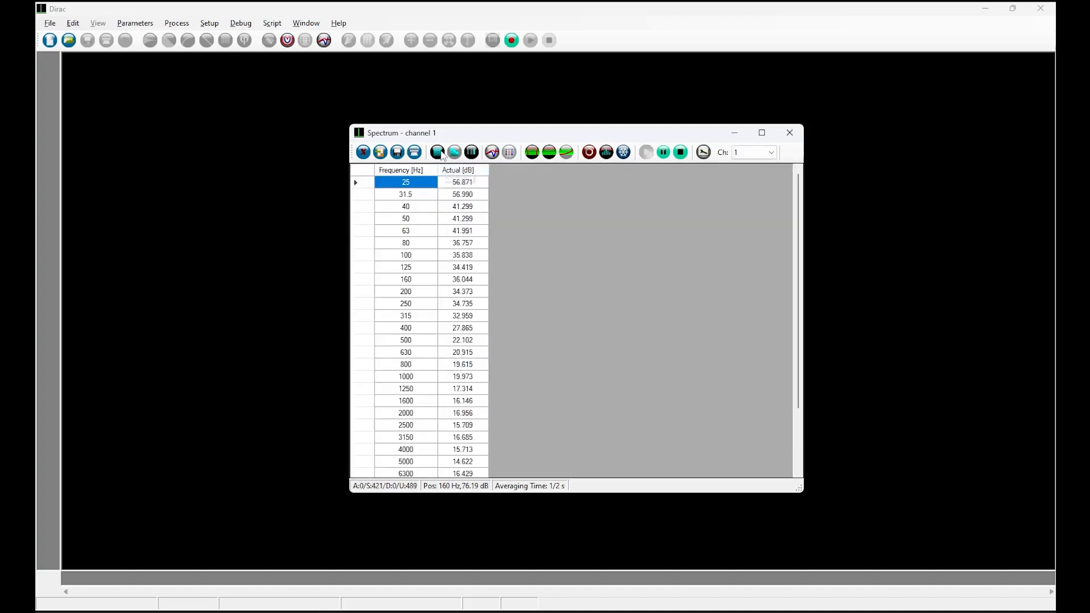
pyautogui.click(439, 154)
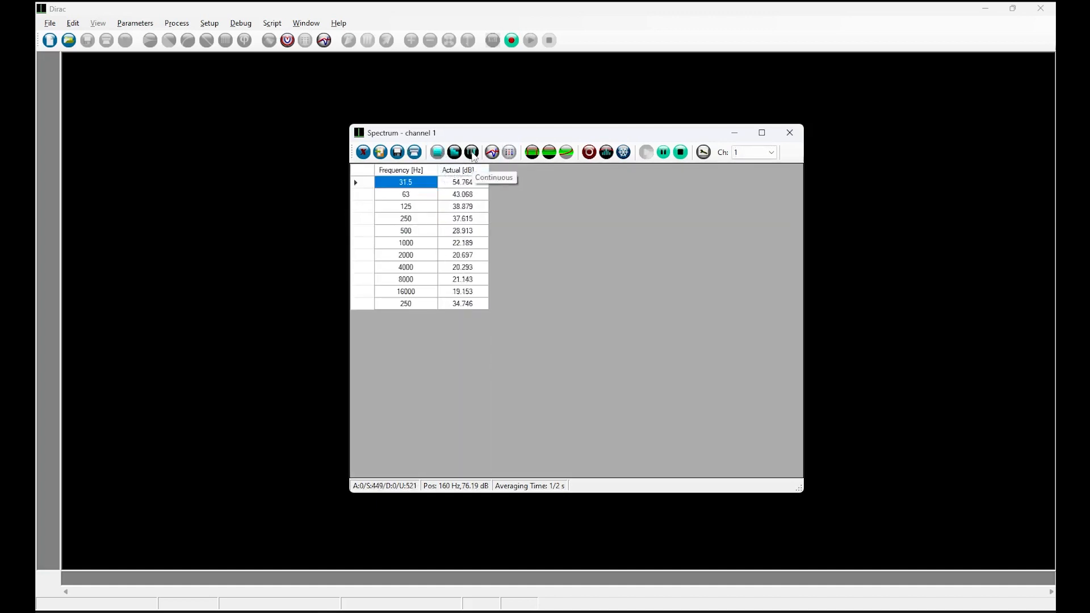
pyautogui.click(473, 154)
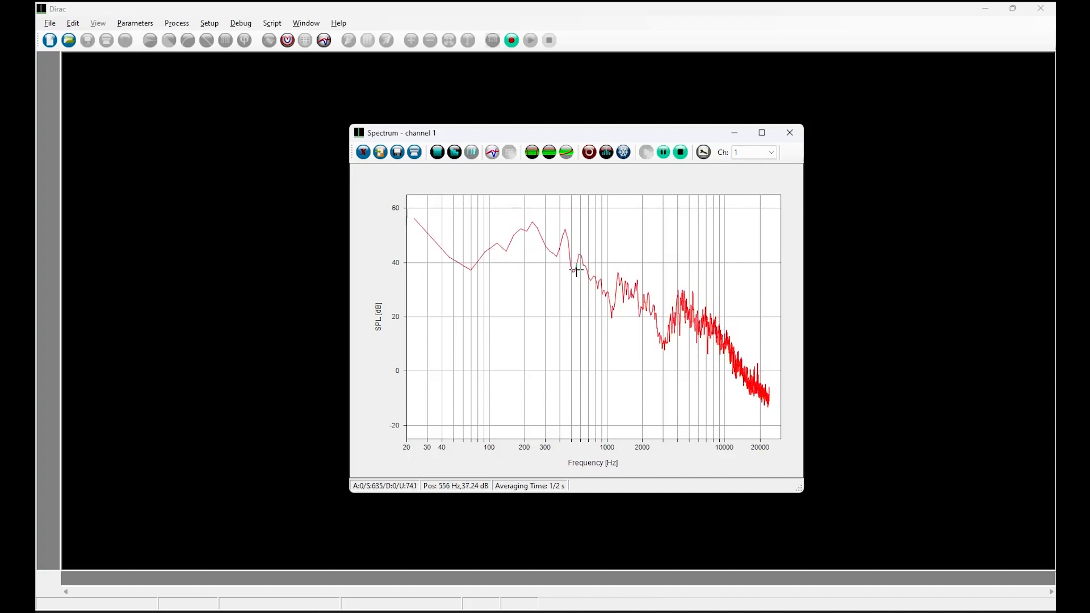
# - Set the RTA averaging time to 2 s in the analyzer properties
pyautogui.click(532, 153)
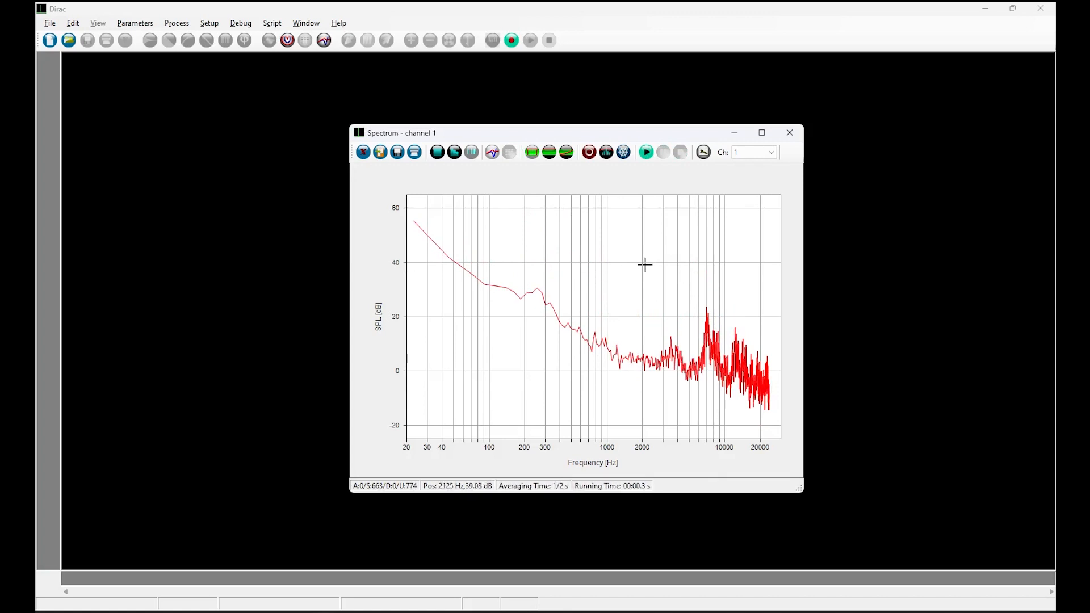
pyautogui.click(704, 152)
pyautogui.click(463, 387)
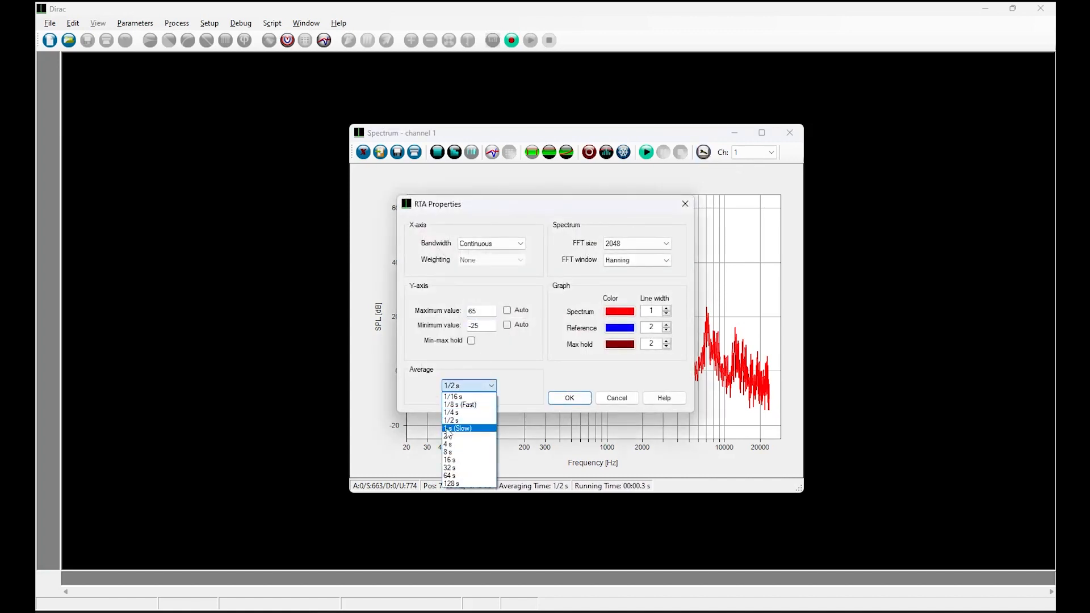
pyautogui.click(447, 437)
pyautogui.click(569, 398)
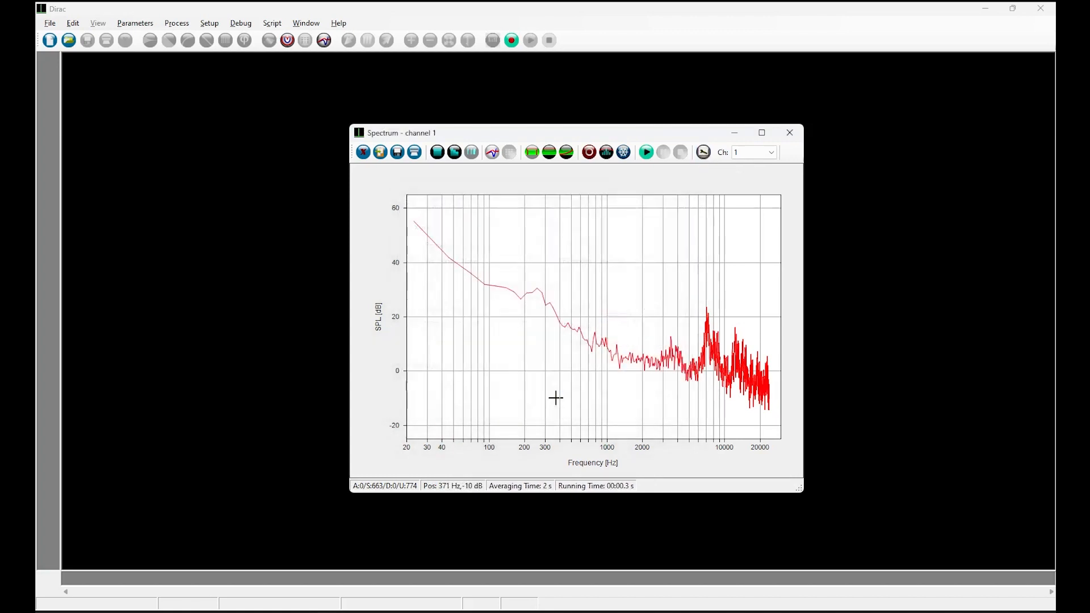
# - Restart the analyzer and set the RTA averaging time back to 1/2 s
pyautogui.click(647, 153)
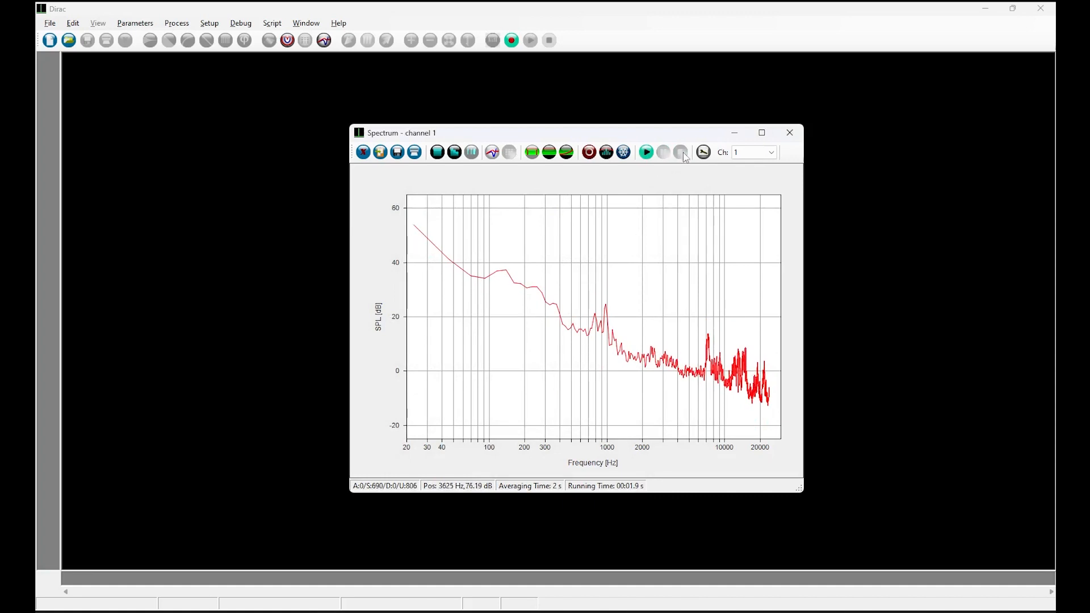
pyautogui.click(703, 152)
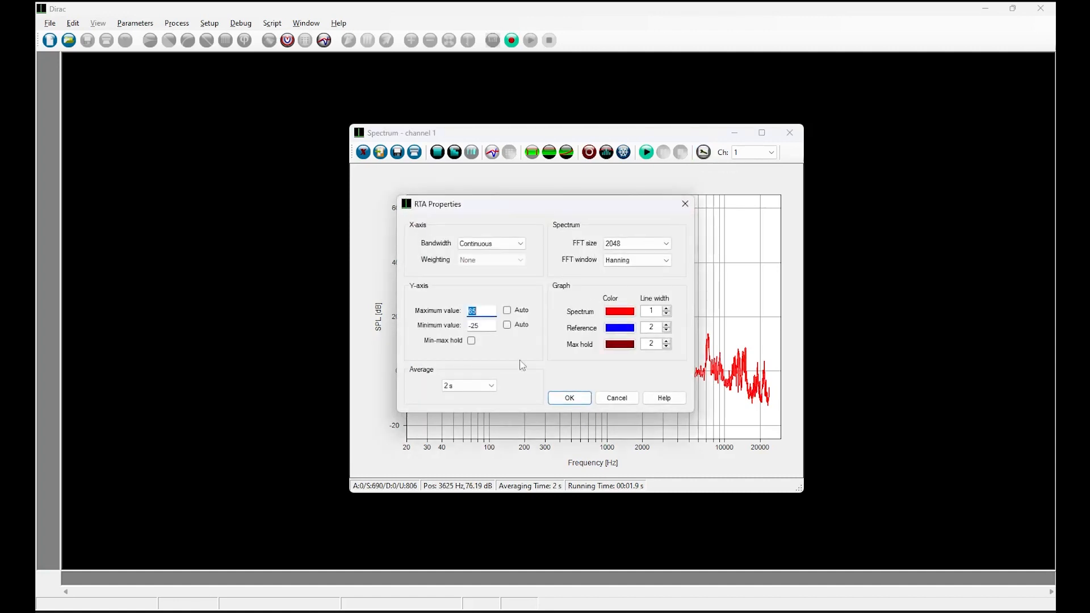
pyautogui.click(472, 387)
pyautogui.click(475, 425)
pyautogui.click(569, 399)
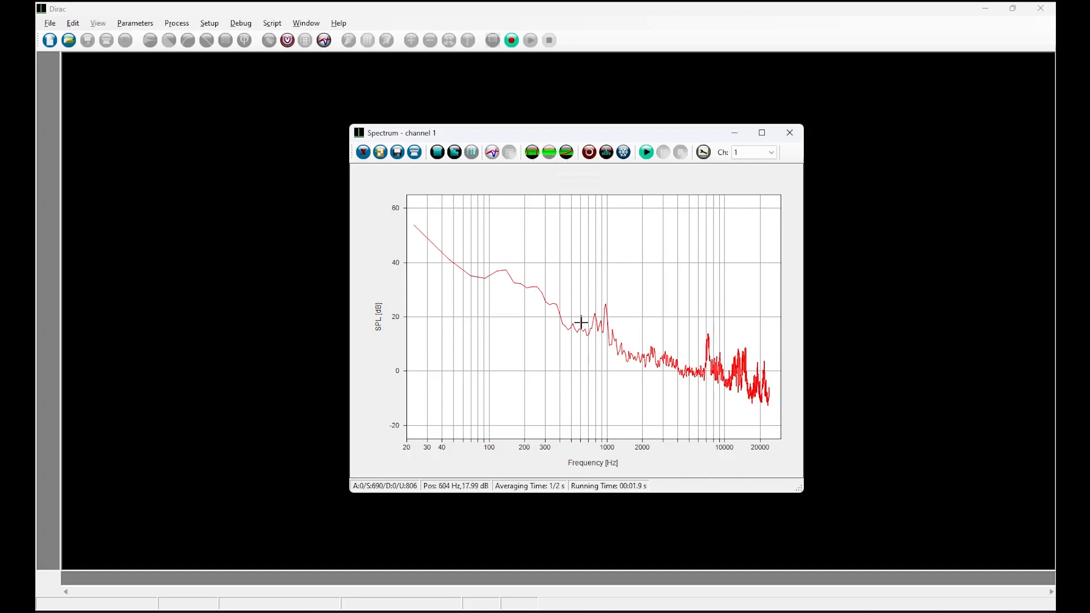
# - Start, stop and restart the live spectrum measurement
pyautogui.click(650, 153)
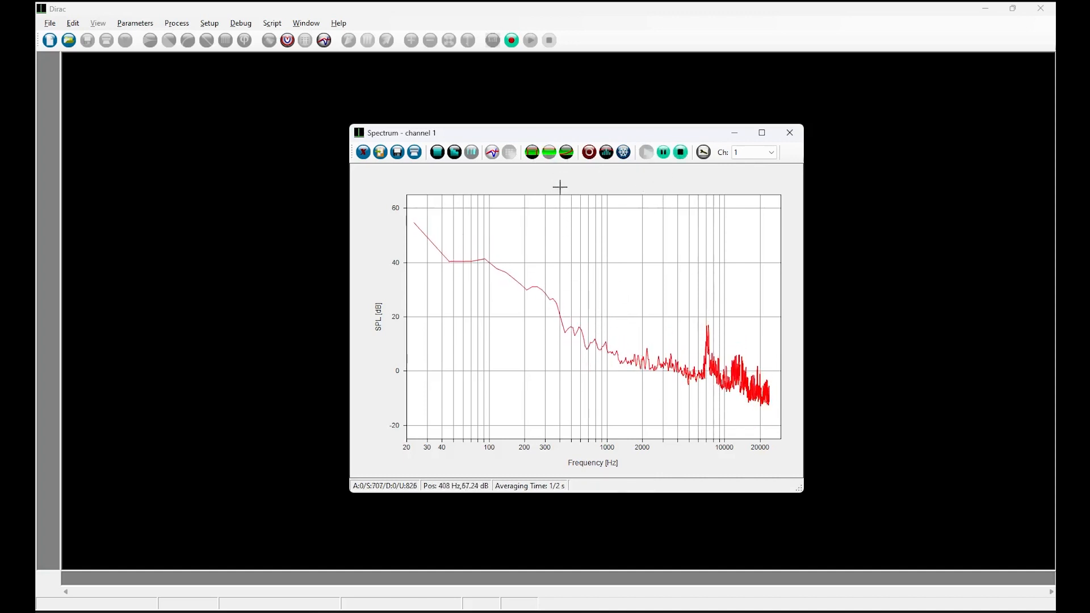
pyautogui.click(567, 152)
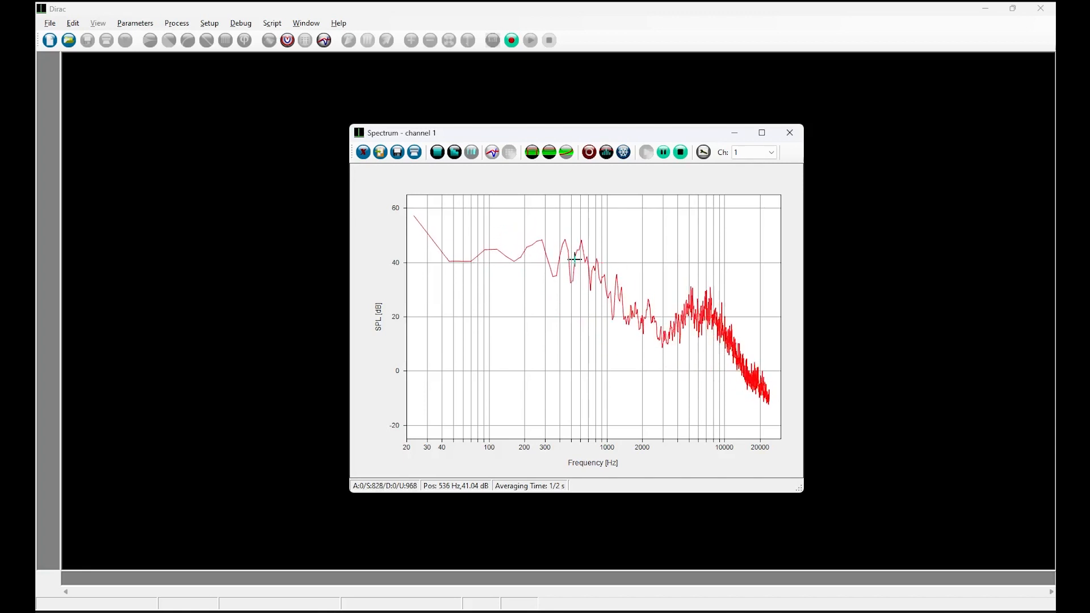
pyautogui.click(680, 152)
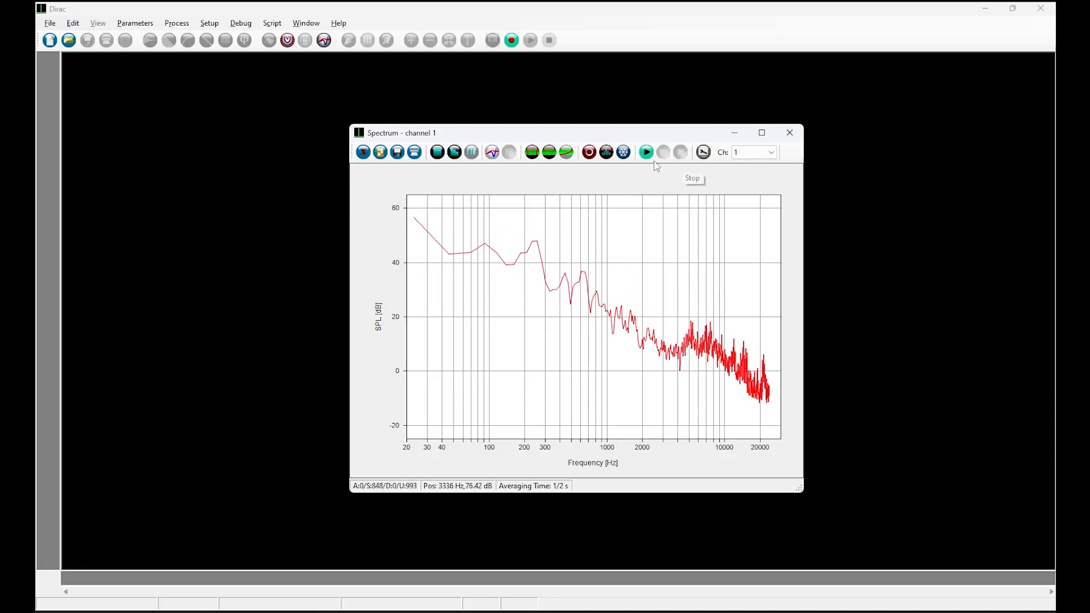
pyautogui.click(647, 152)
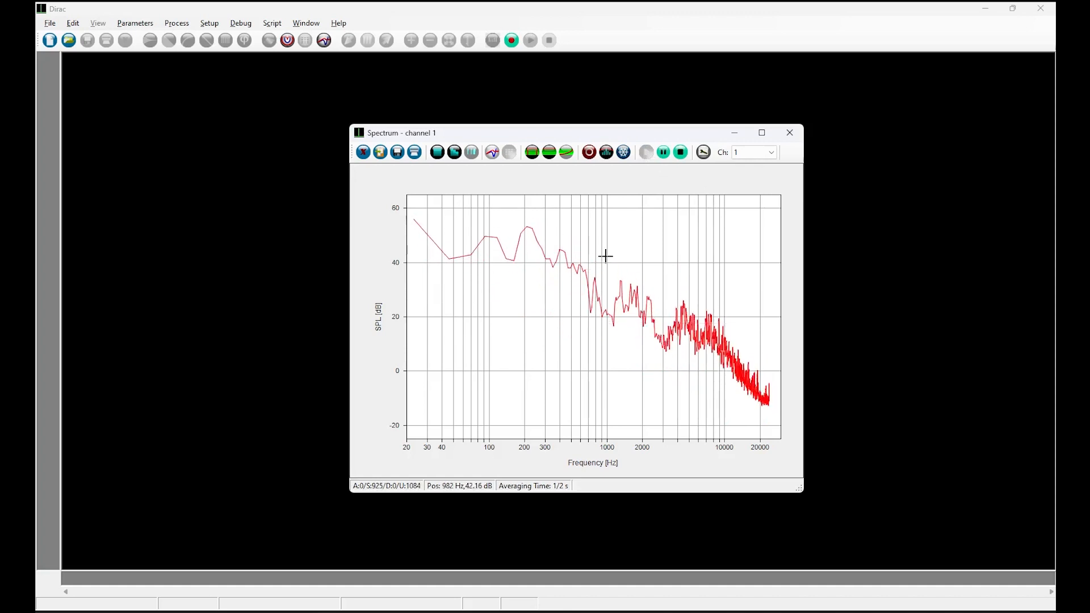
# - Apply the user-defined NR30 preset as the reference curve
pyautogui.click(589, 152)
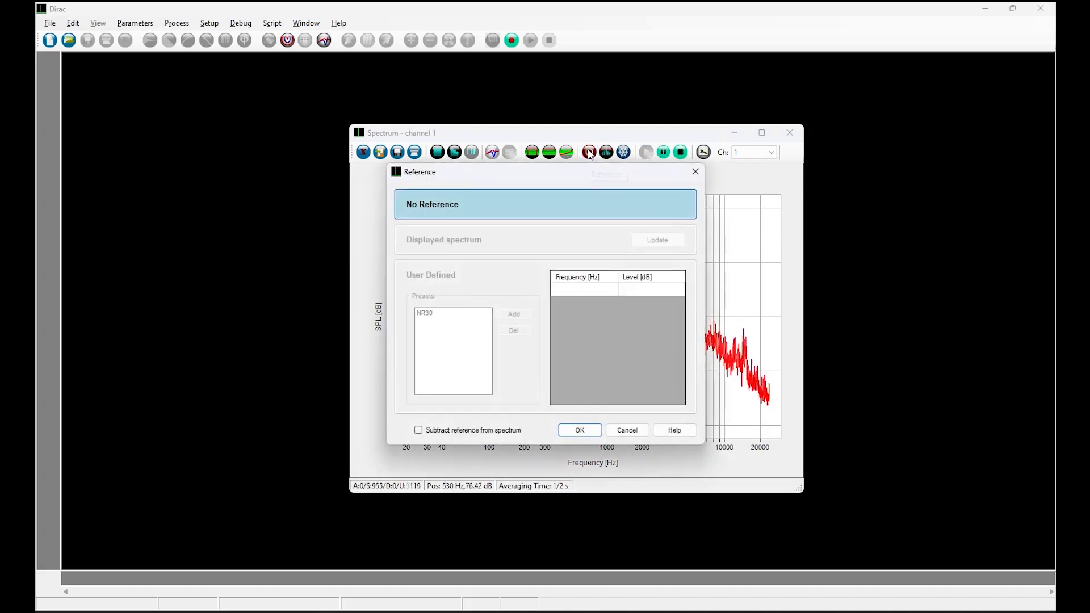
pyautogui.click(485, 248)
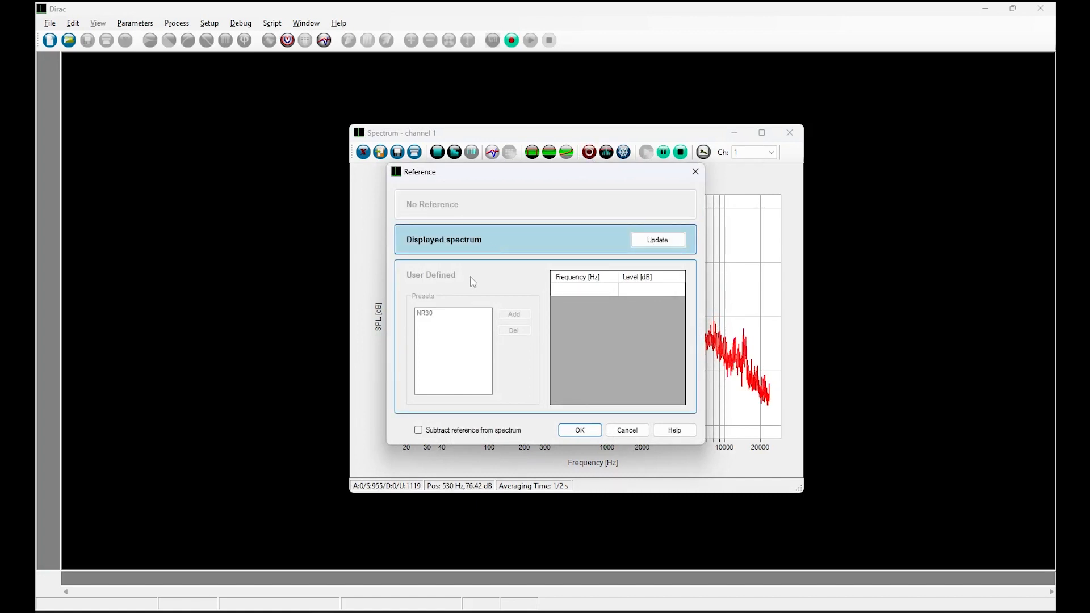
pyautogui.click(475, 282)
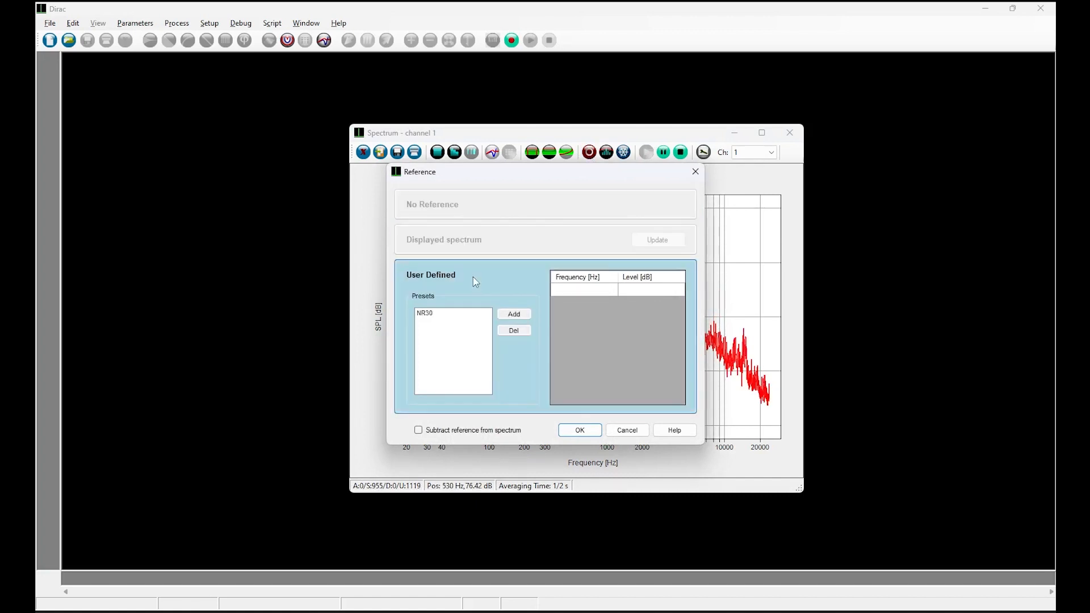
pyautogui.click(427, 316)
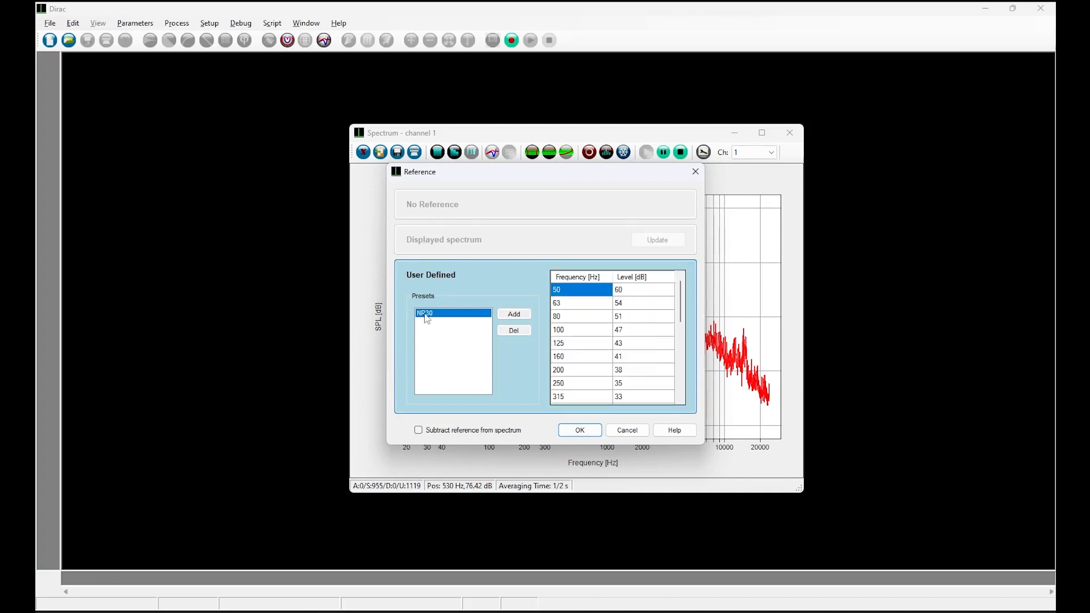
pyautogui.click(579, 430)
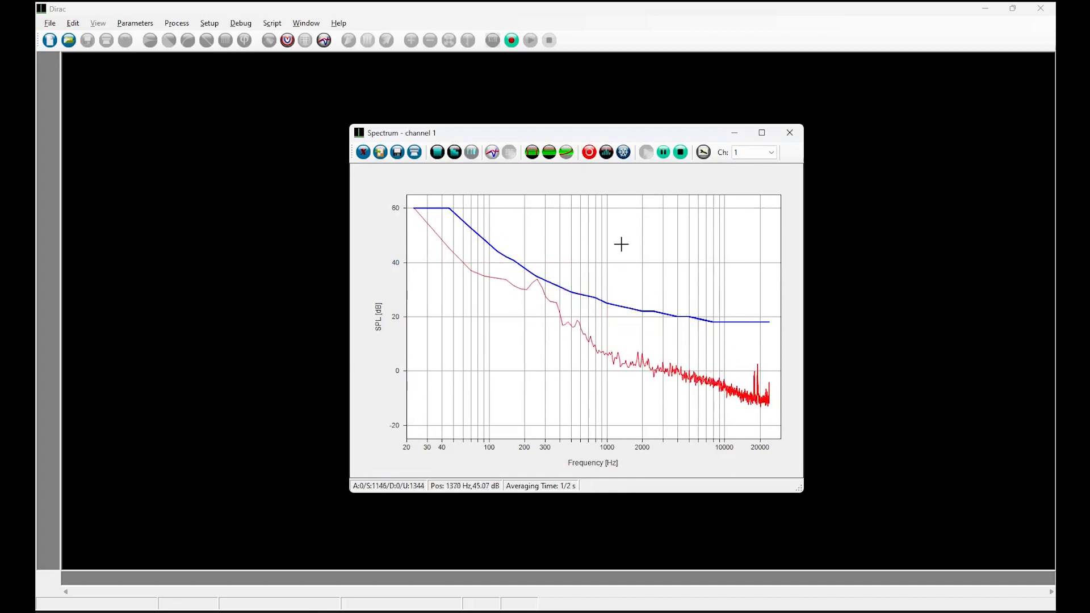
# - Set the reference back to No Reference
pyautogui.click(590, 153)
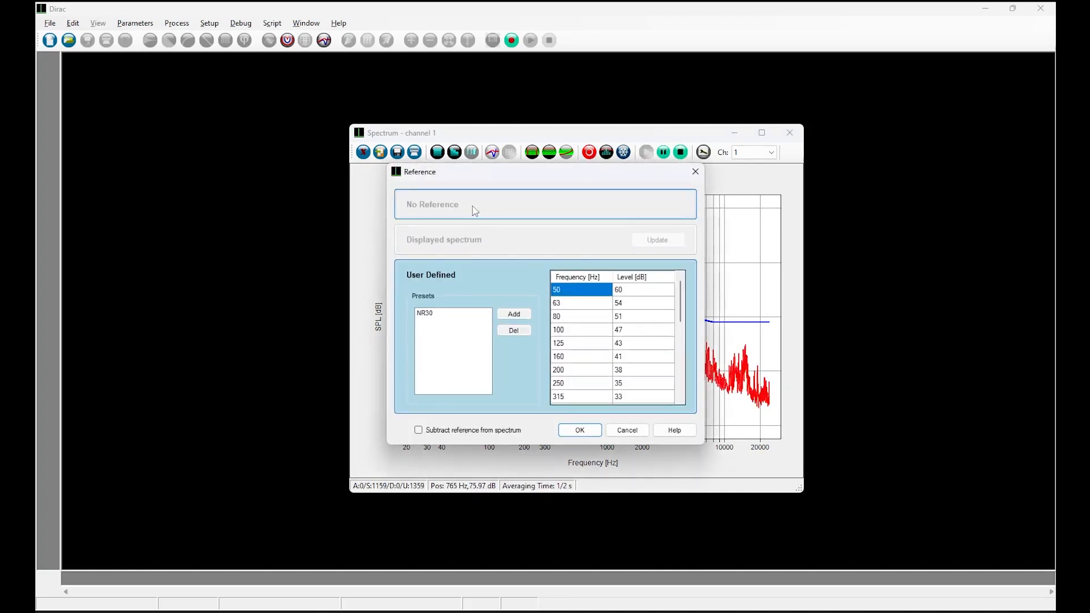
pyautogui.click(474, 210)
pyautogui.click(578, 431)
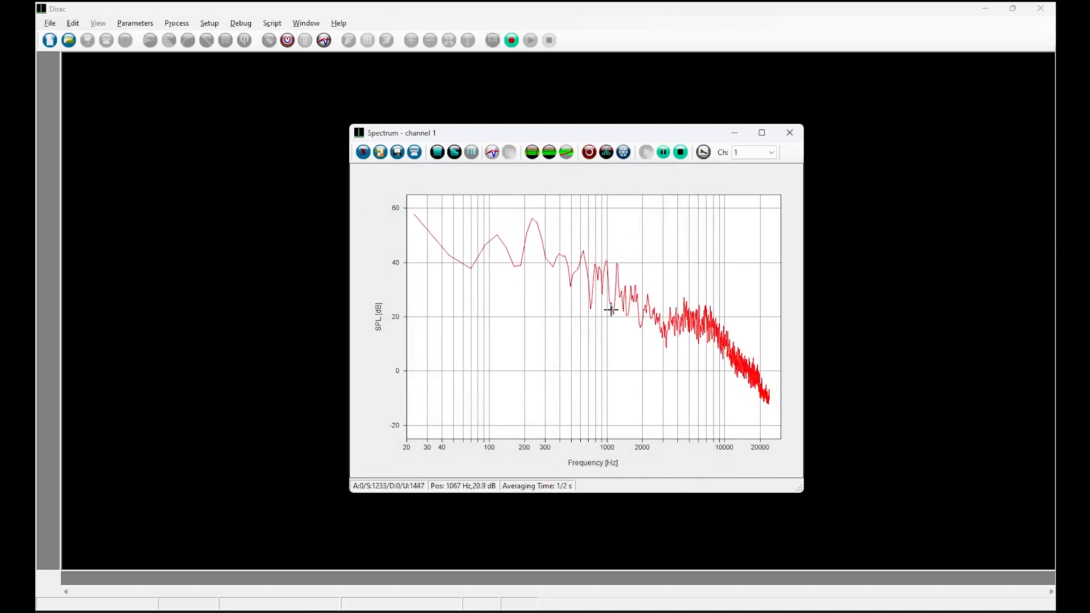
# - Toggle the max-hold trace on and off again
pyautogui.click(607, 153)
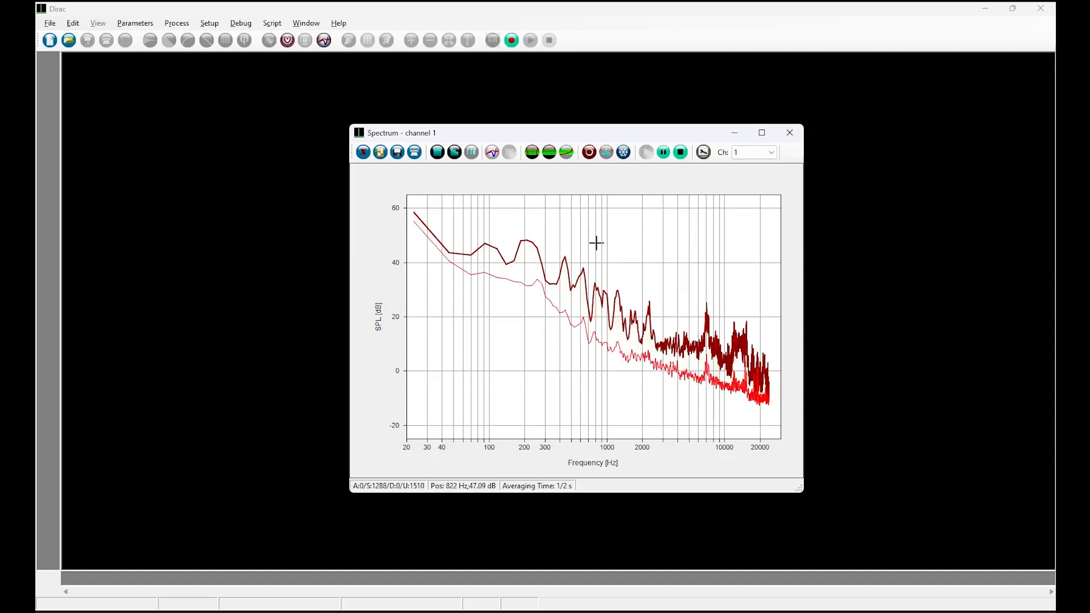
pyautogui.click(606, 153)
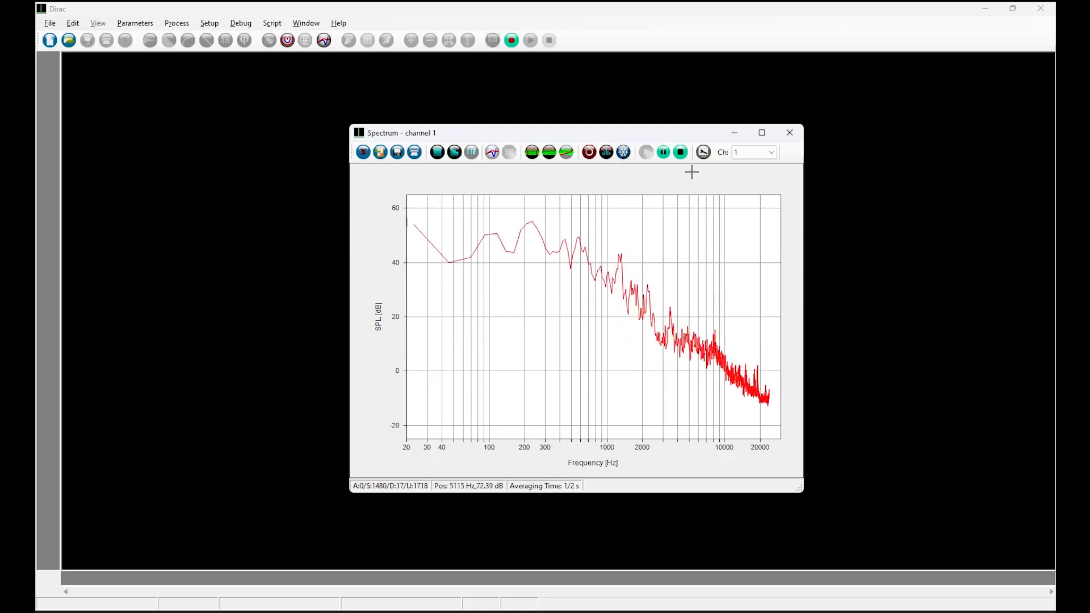
# - Set the RTA bandwidth to Third octaves and the weighting to A
pyautogui.click(703, 153)
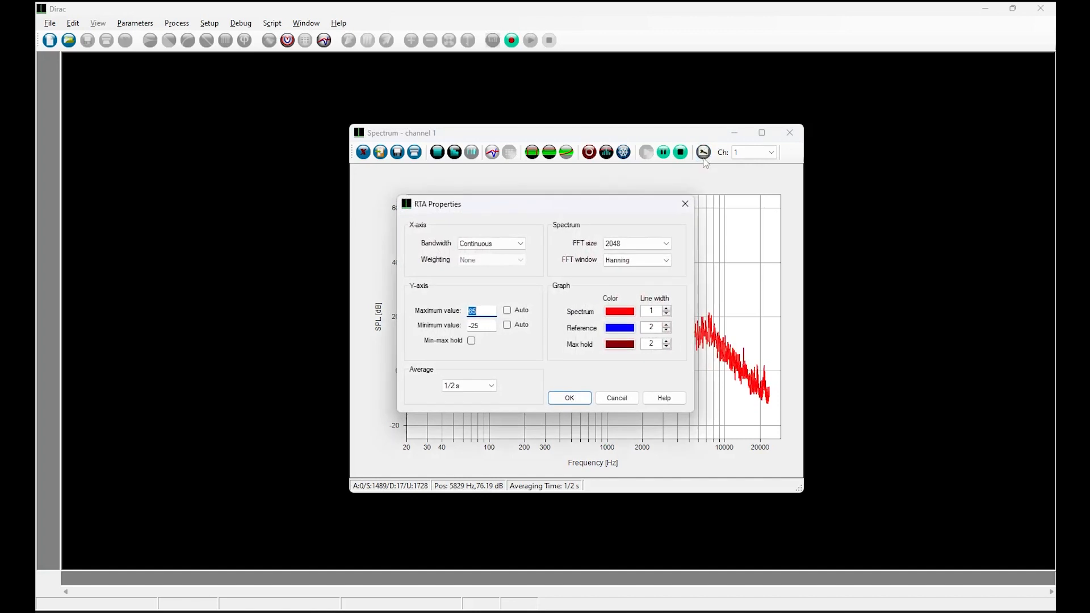
pyautogui.click(491, 244)
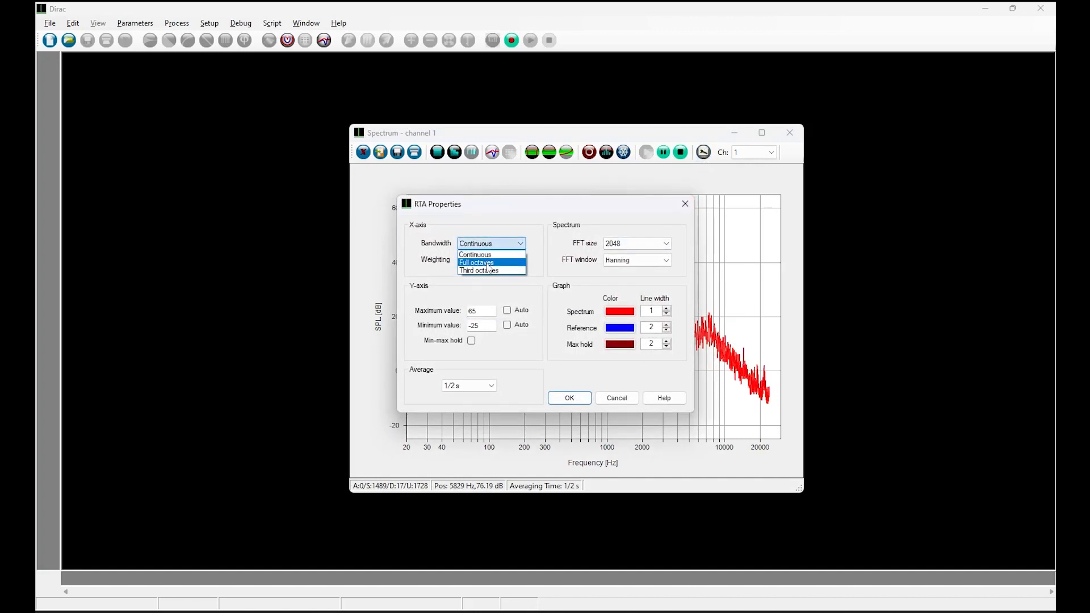
pyautogui.click(485, 271)
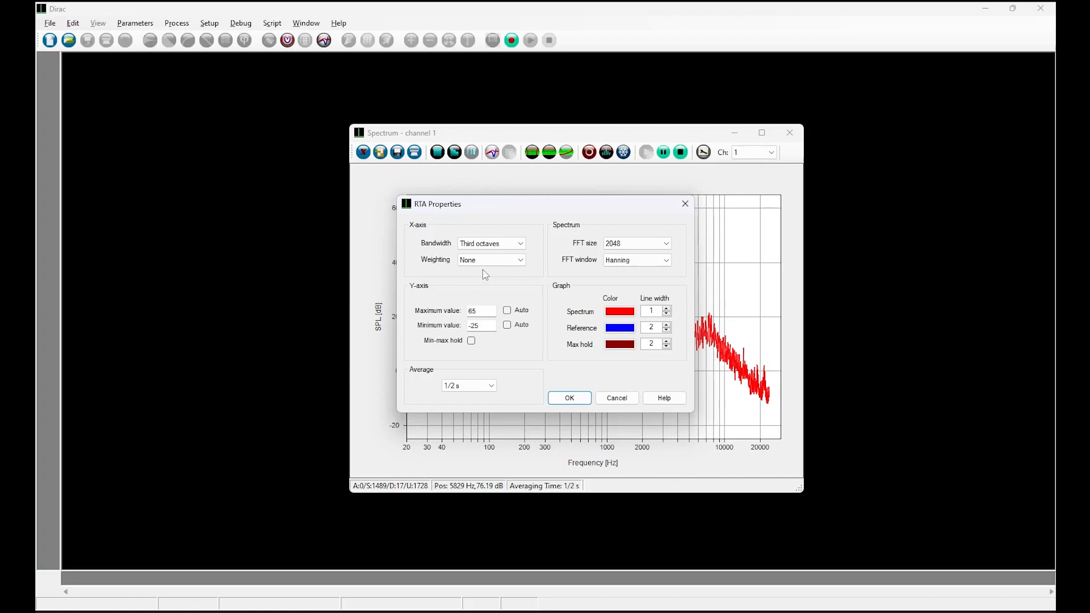
pyautogui.click(486, 267)
pyautogui.click(484, 277)
pyautogui.click(570, 399)
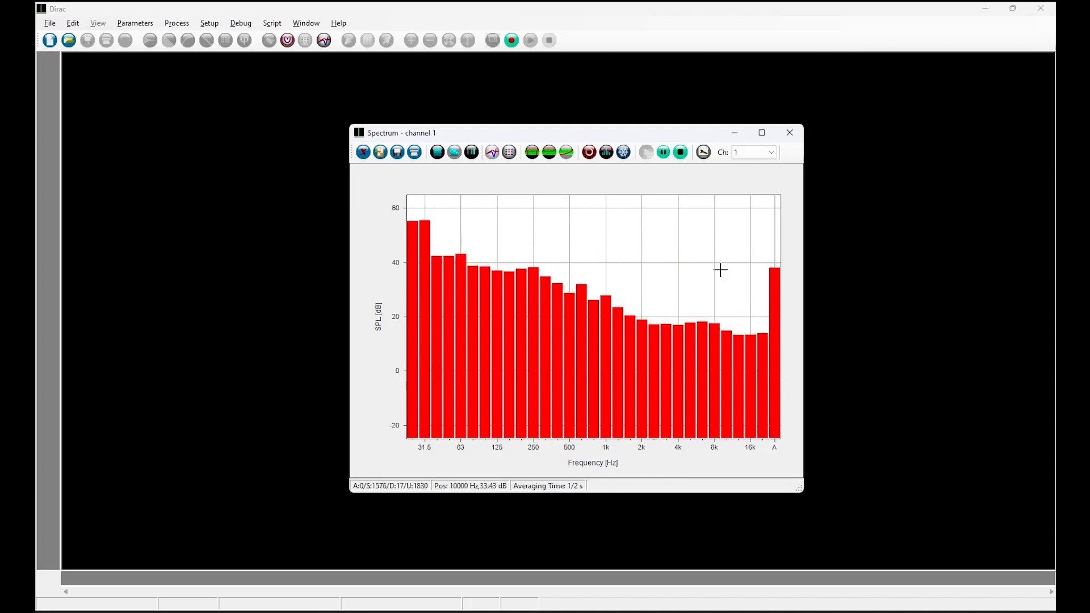
# - Open the RTA properties and set the weighting to None and the bandwidth to Continuous
pyautogui.click(703, 152)
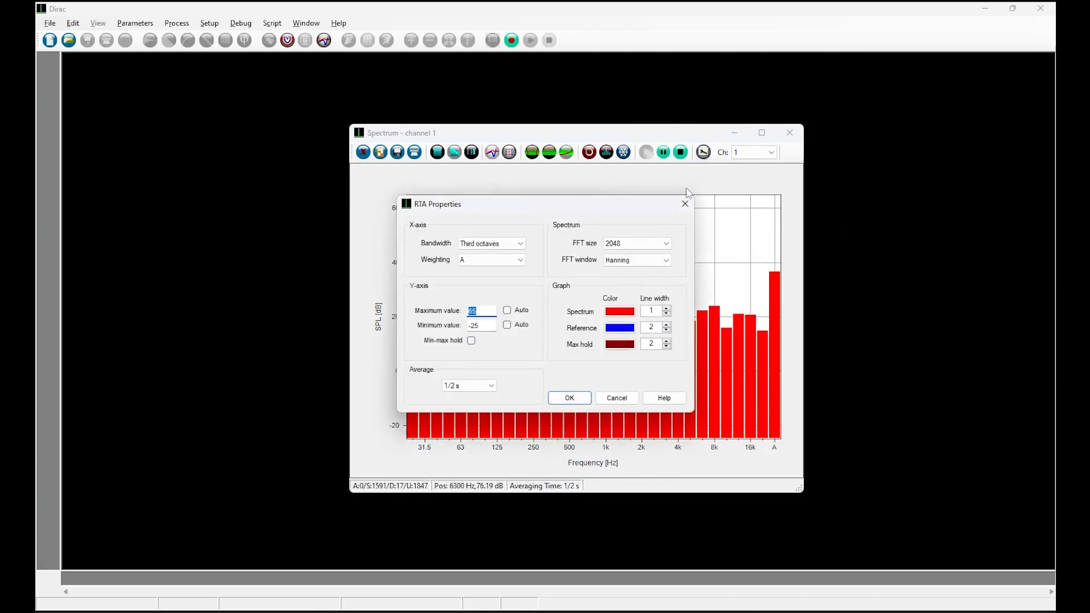
pyautogui.click(496, 262)
pyautogui.click(483, 275)
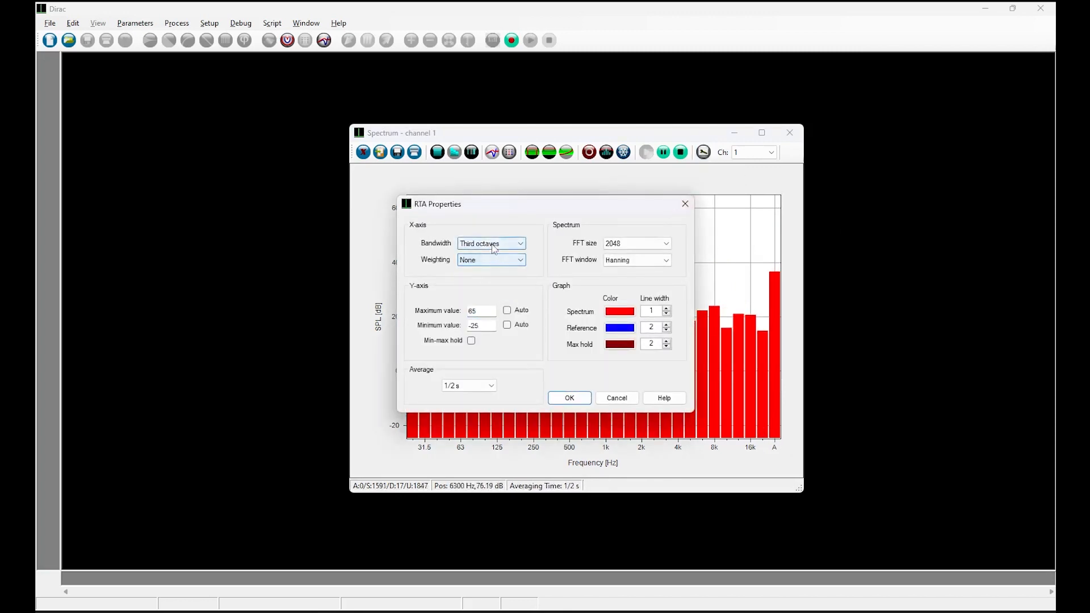
pyautogui.click(494, 246)
pyautogui.click(490, 255)
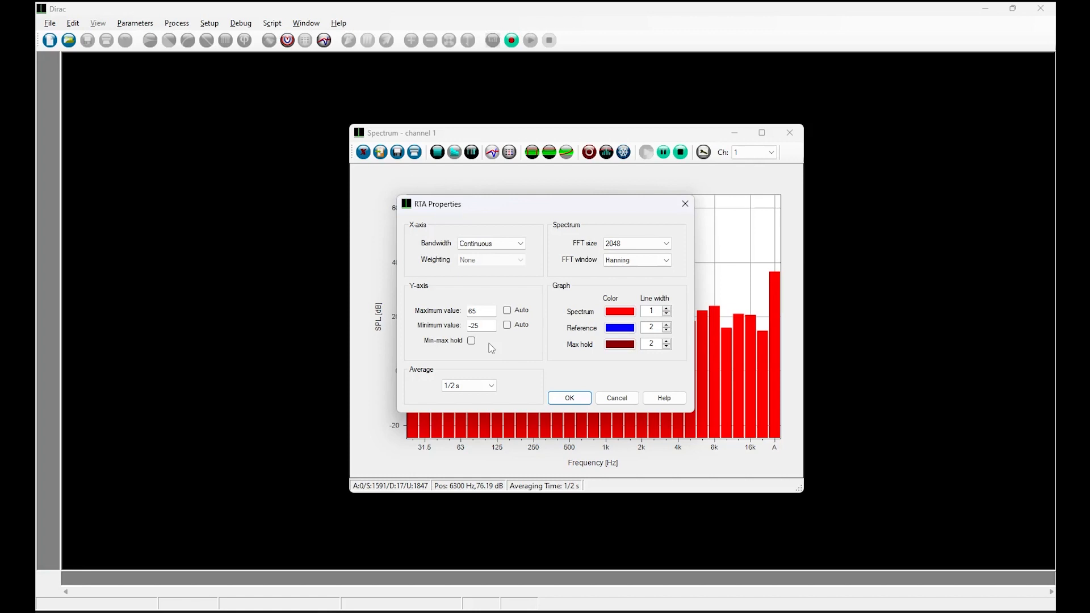
# - Set the FFT size to 512 and the averaging to 1/32 s (Impulse), then apply the properties
pyautogui.click(464, 389)
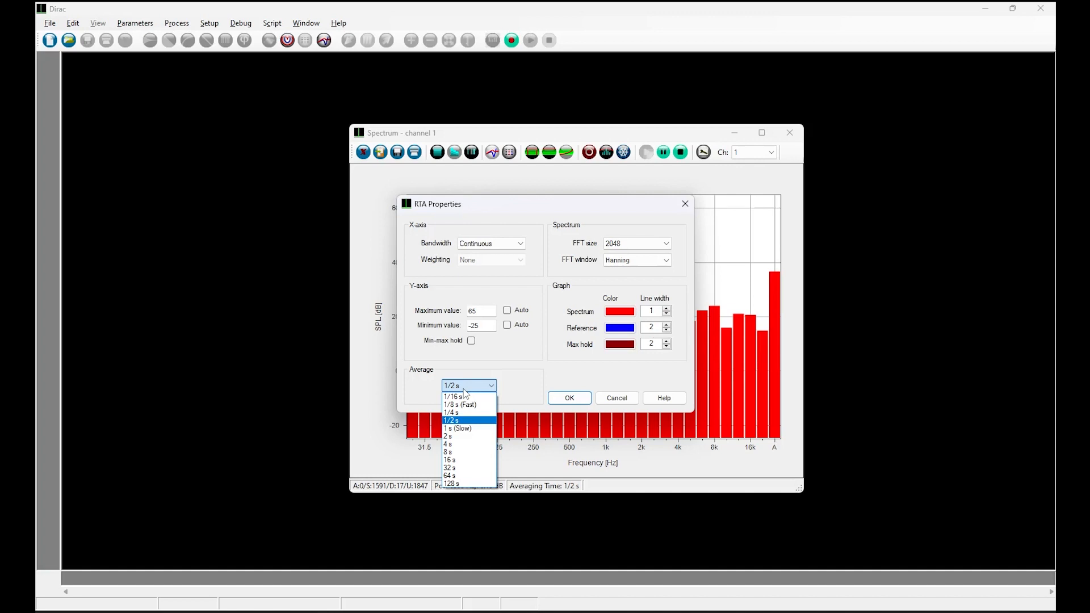
pyautogui.click(639, 245)
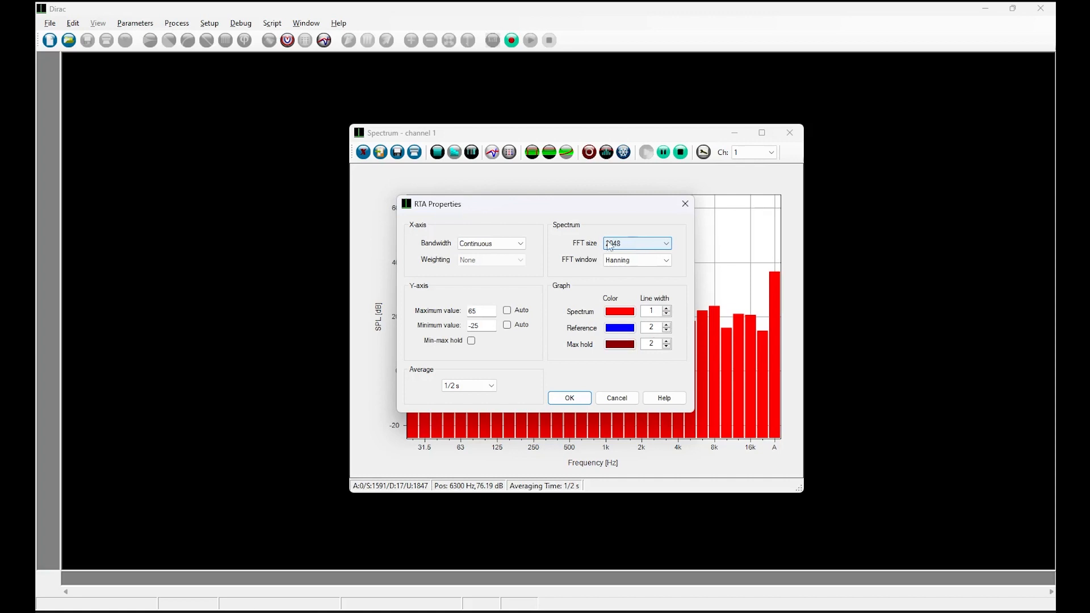
pyautogui.click(634, 247)
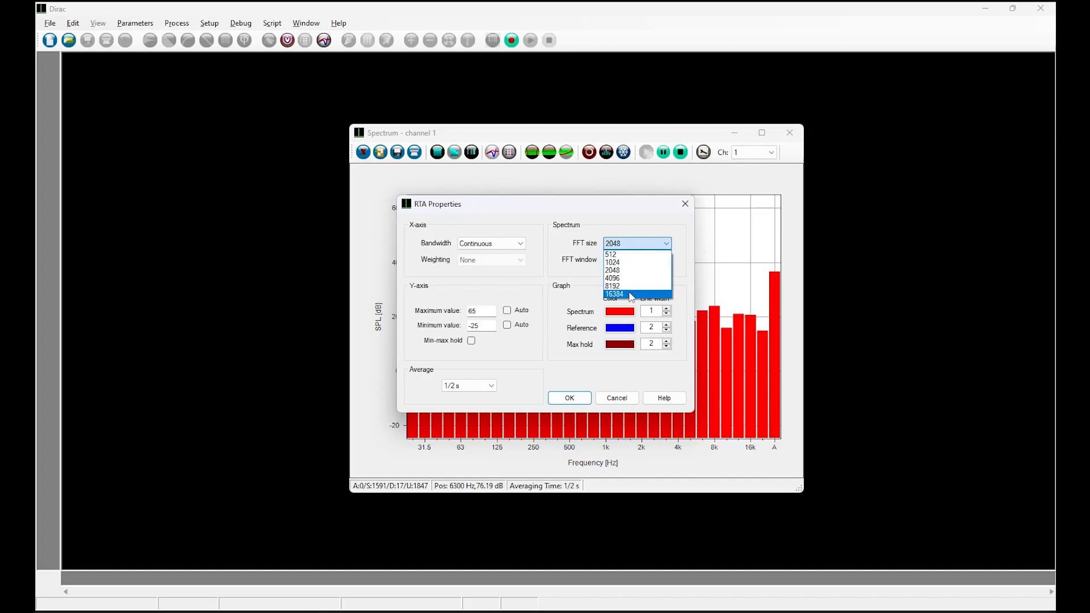
pyautogui.click(629, 254)
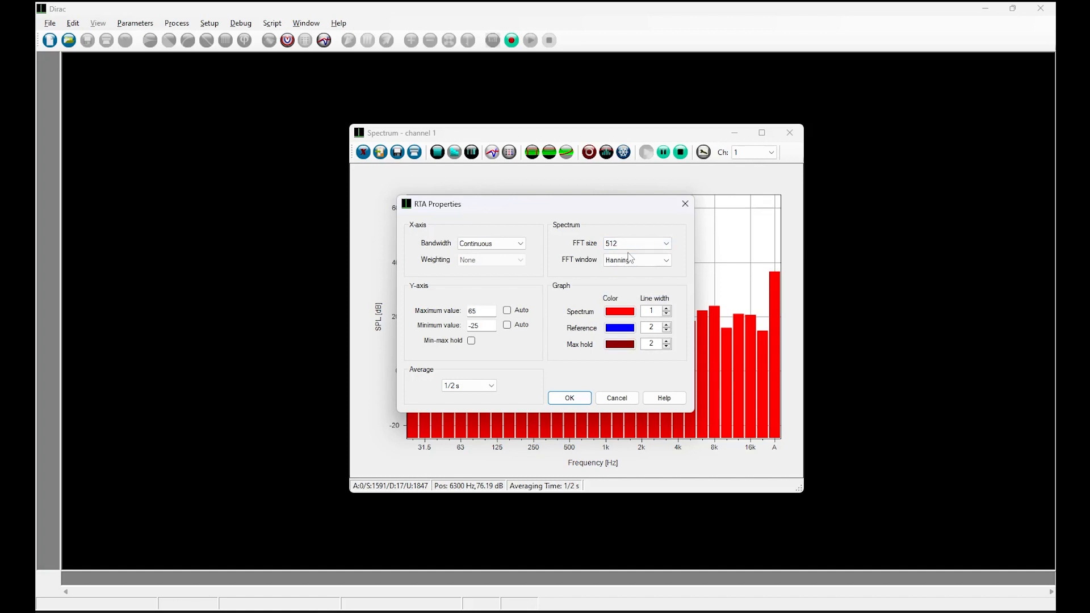
pyautogui.click(456, 385)
pyautogui.click(454, 401)
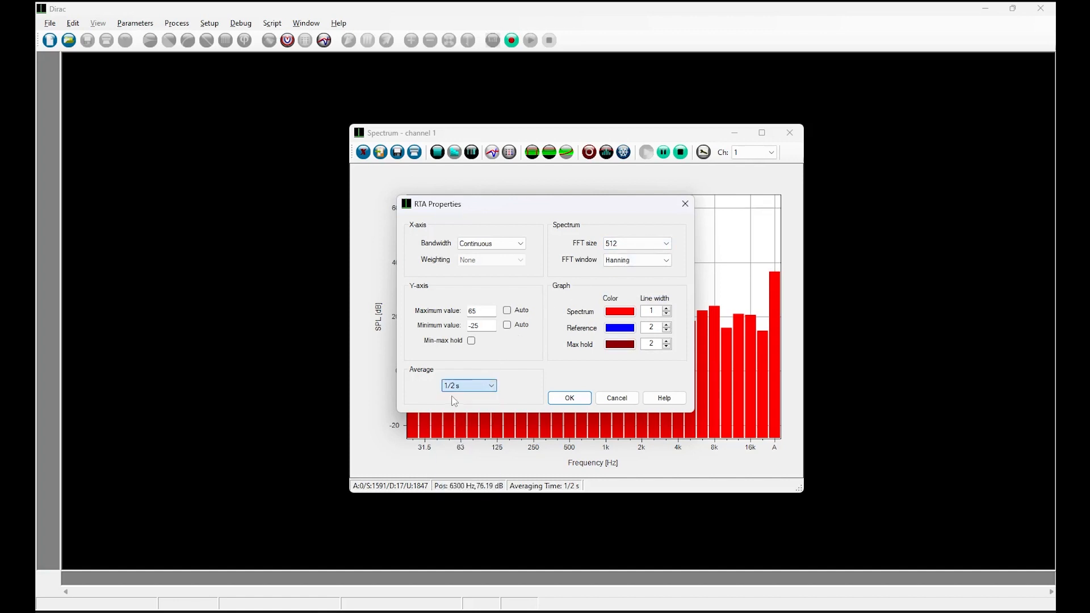
pyautogui.click(569, 397)
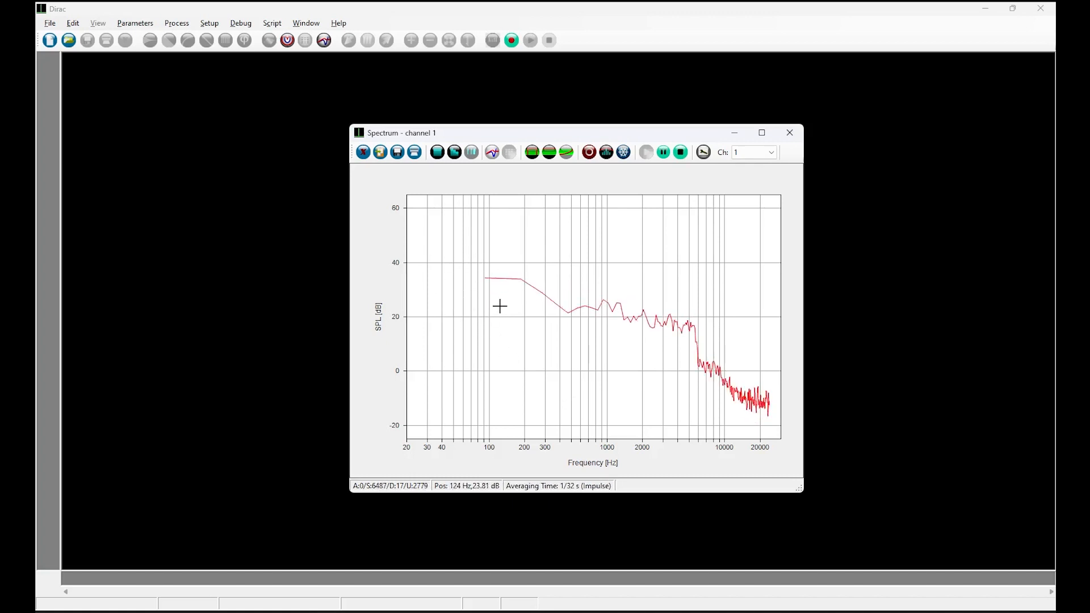
# - Cycle the spectrum display through octave, third-octave and back to continuous bandwidth
pyautogui.click(437, 152)
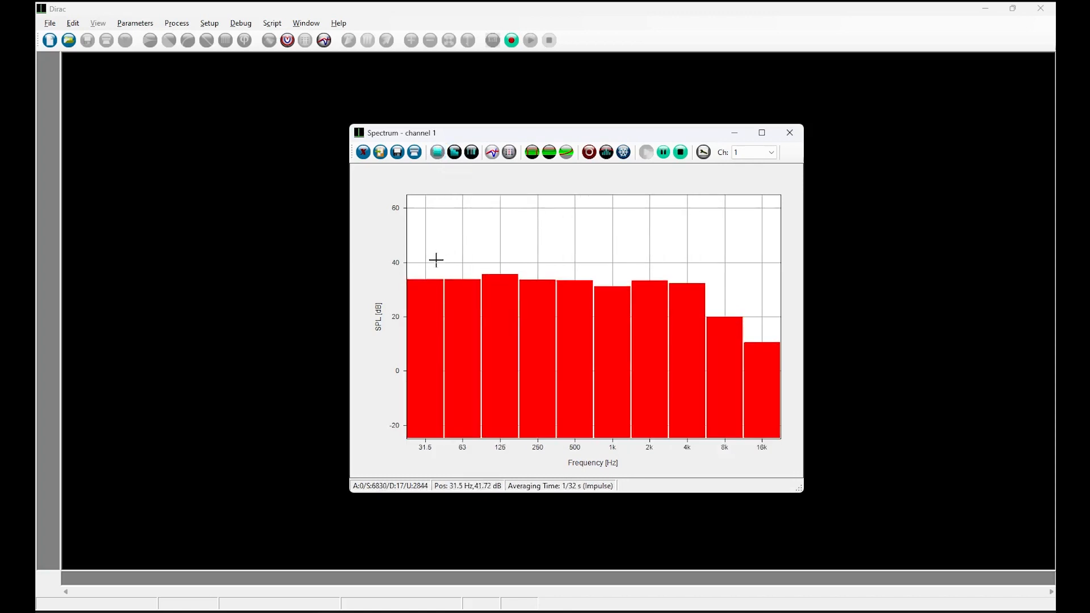
pyautogui.click(455, 153)
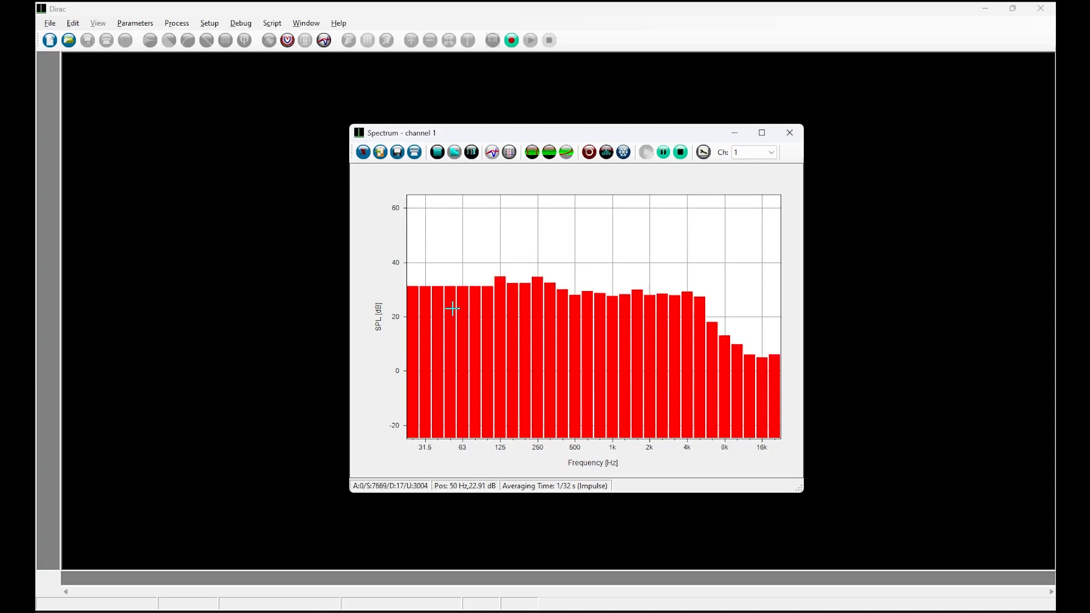
pyautogui.click(454, 151)
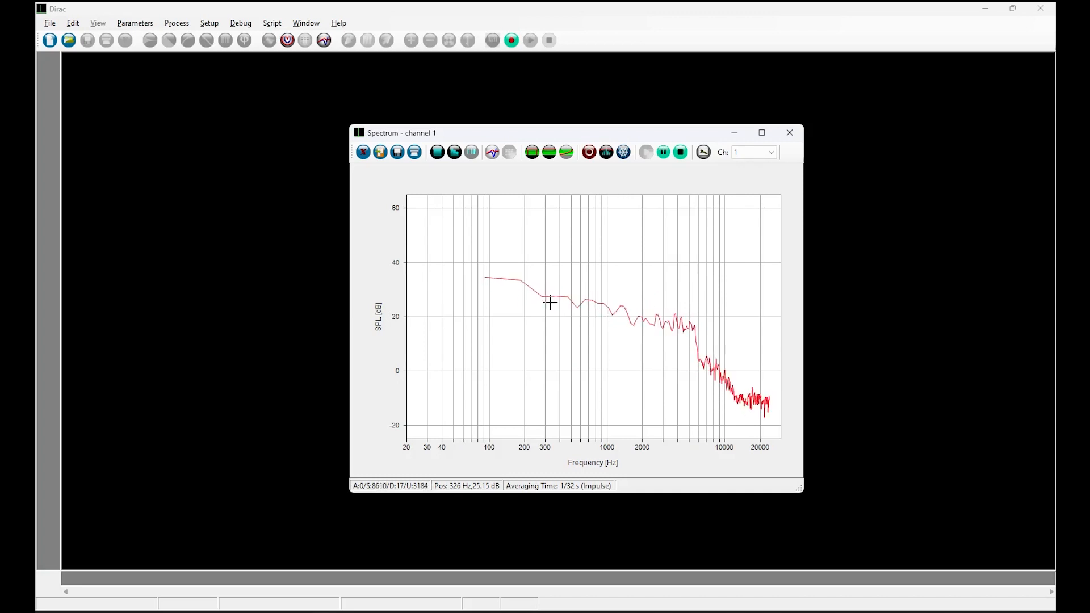
# - Change the RTA FFT size to 1024 and apply
pyautogui.click(703, 152)
pyautogui.click(626, 244)
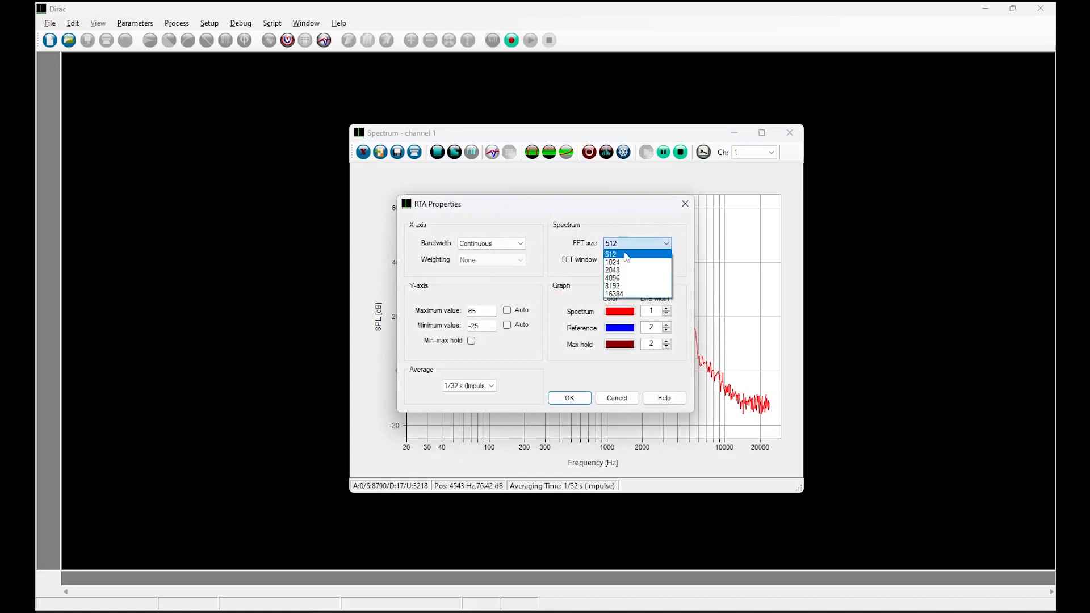
pyautogui.click(625, 263)
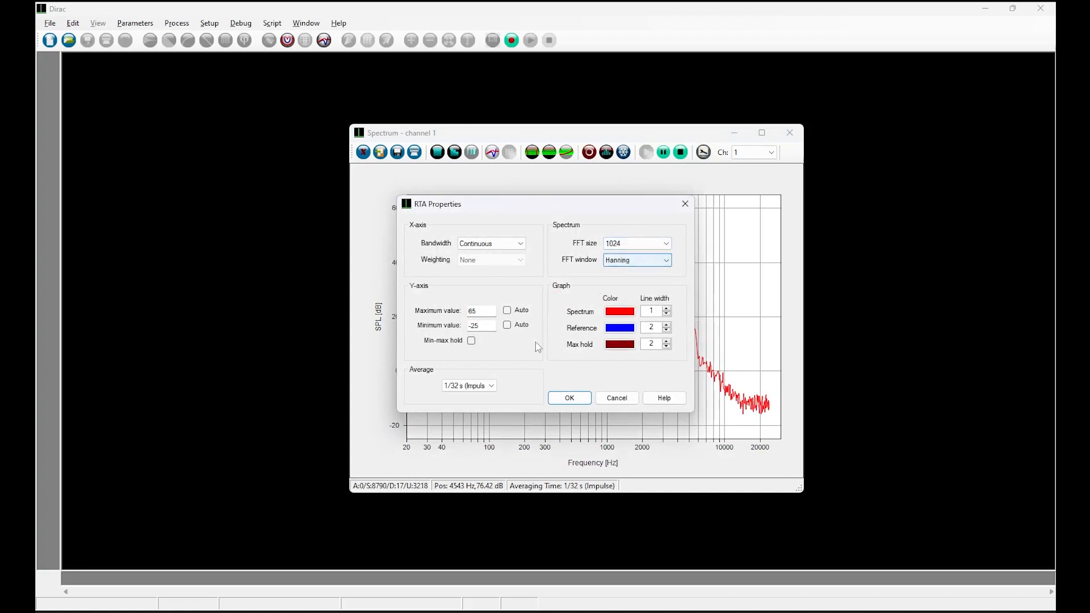
pyautogui.click(568, 396)
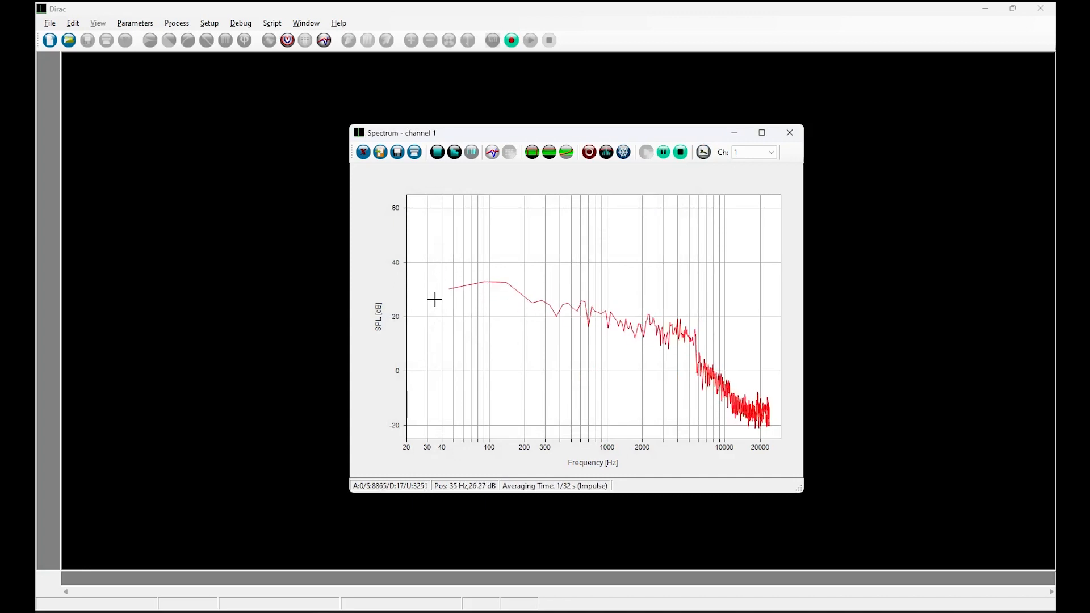
# - Set the FFT size to 2048 and the averaging to 1/16 s, then apply
pyautogui.click(702, 152)
pyautogui.click(637, 243)
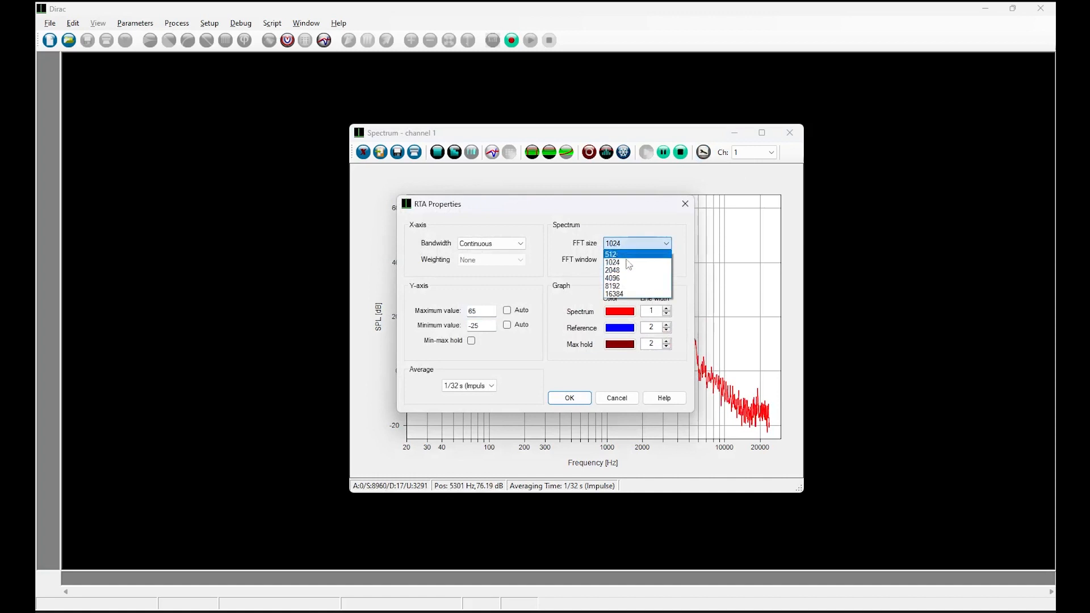
pyautogui.click(627, 271)
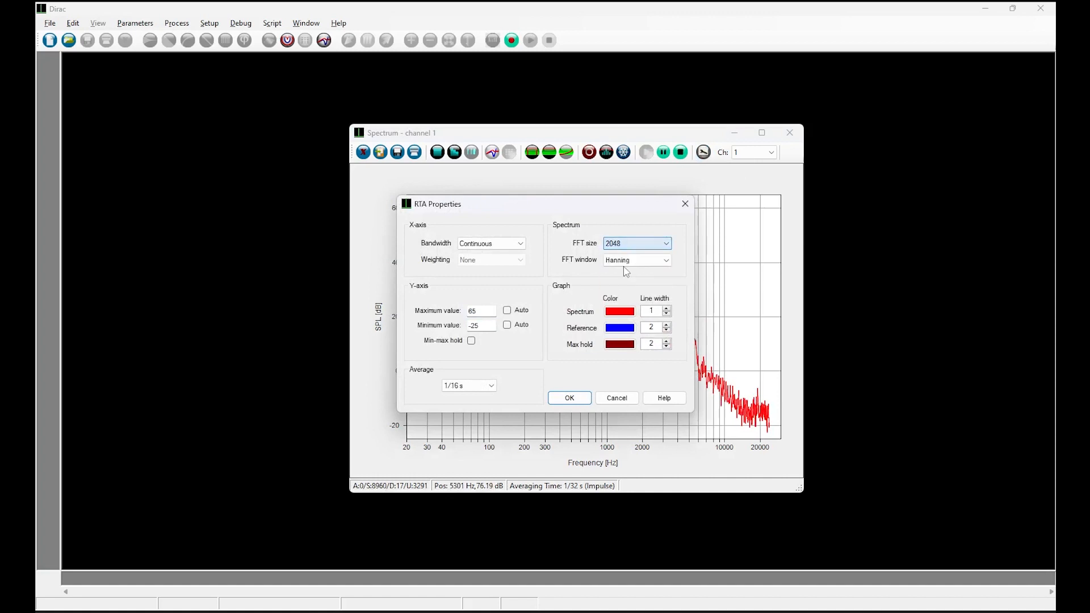
pyautogui.click(459, 389)
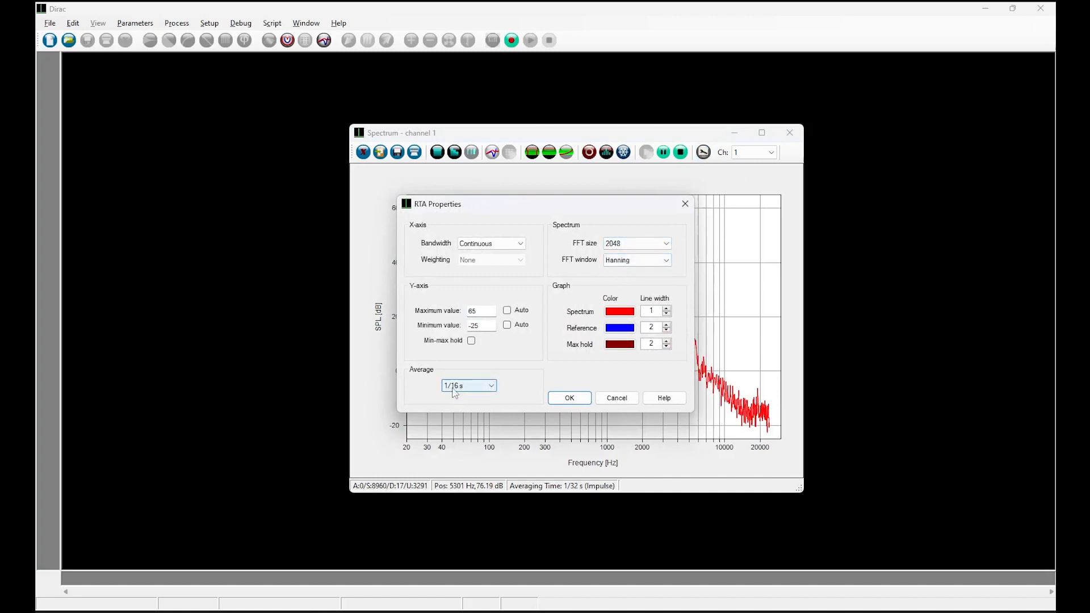
pyautogui.click(568, 398)
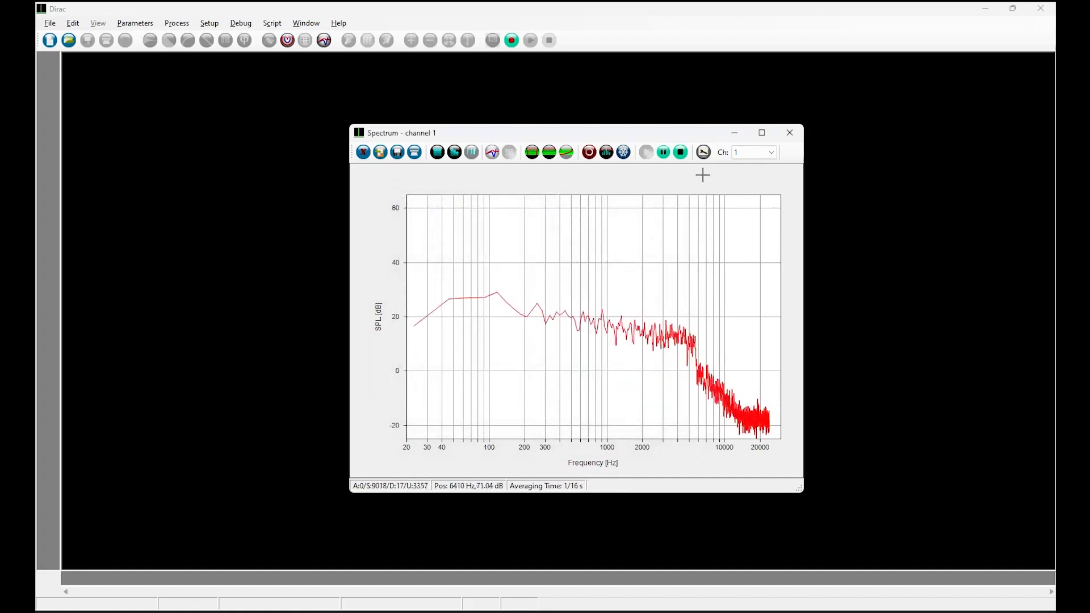
# - Set the FFT size to 4096 and the averaging to 1/8 s (Fast), then apply
pyautogui.click(703, 154)
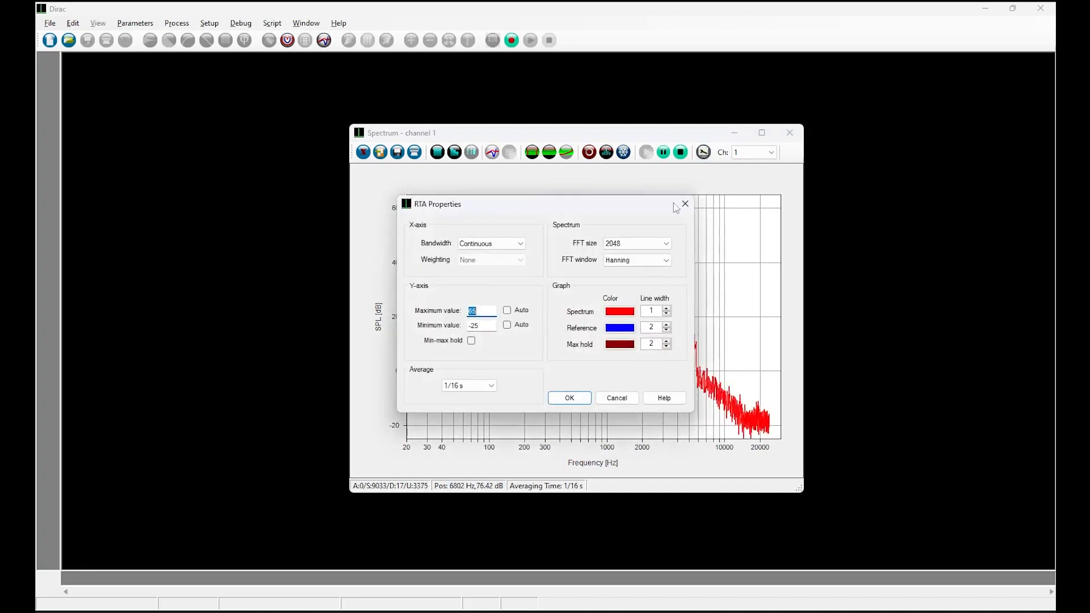
pyautogui.click(619, 243)
pyautogui.click(625, 278)
pyautogui.click(569, 398)
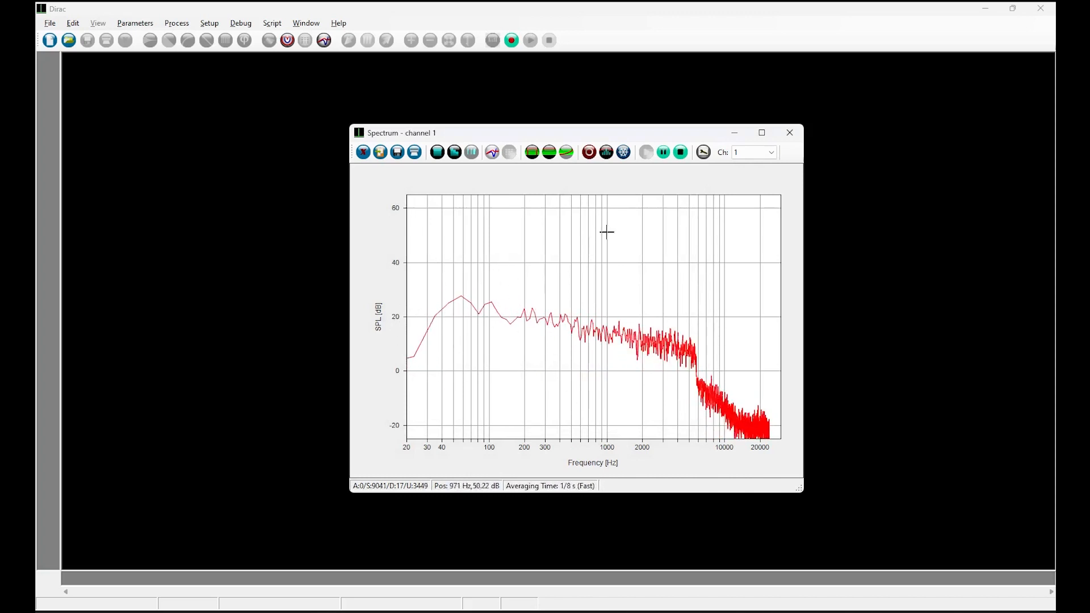
# - Set the FFT size to 8192 and the averaging to 1/4 s, then apply
pyautogui.click(704, 152)
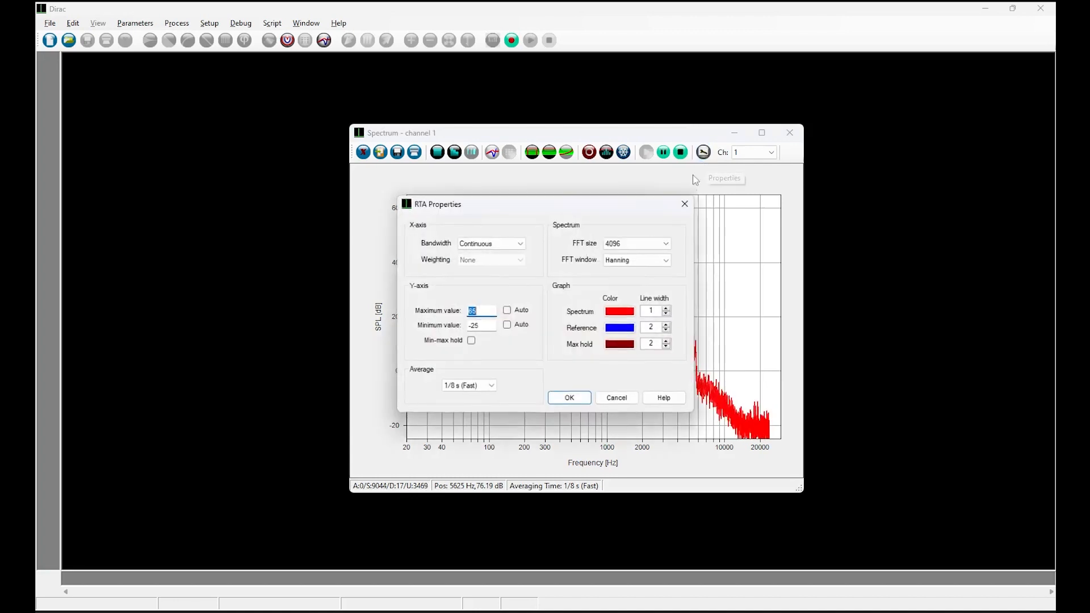
pyautogui.click(620, 244)
pyautogui.click(622, 288)
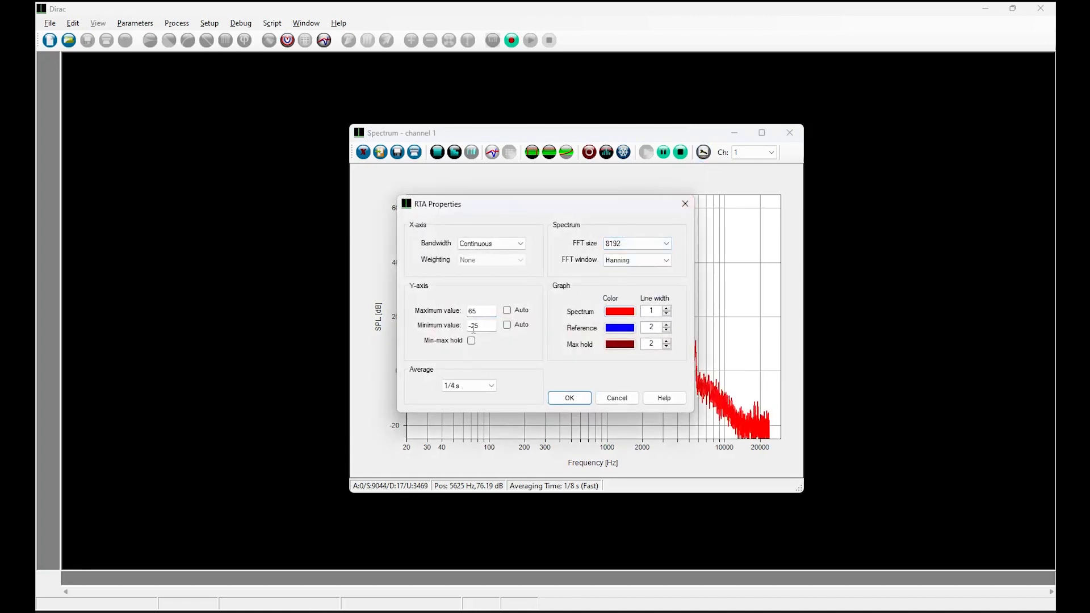
pyautogui.click(569, 398)
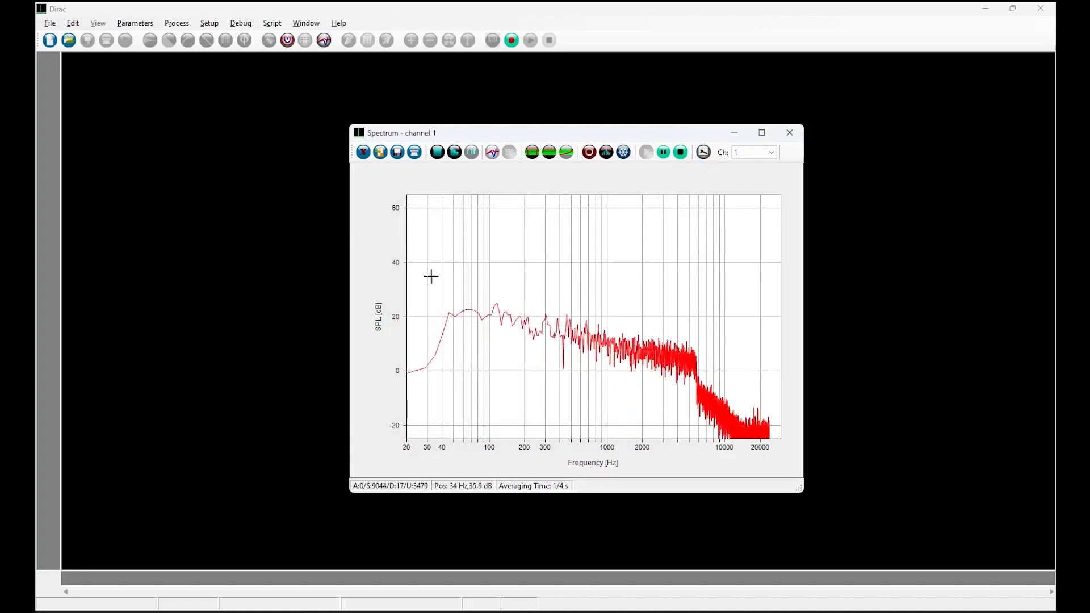
# - Set the FFT size to 16384 and the averaging to 1/2 s, then apply
pyautogui.click(703, 152)
pyautogui.click(636, 243)
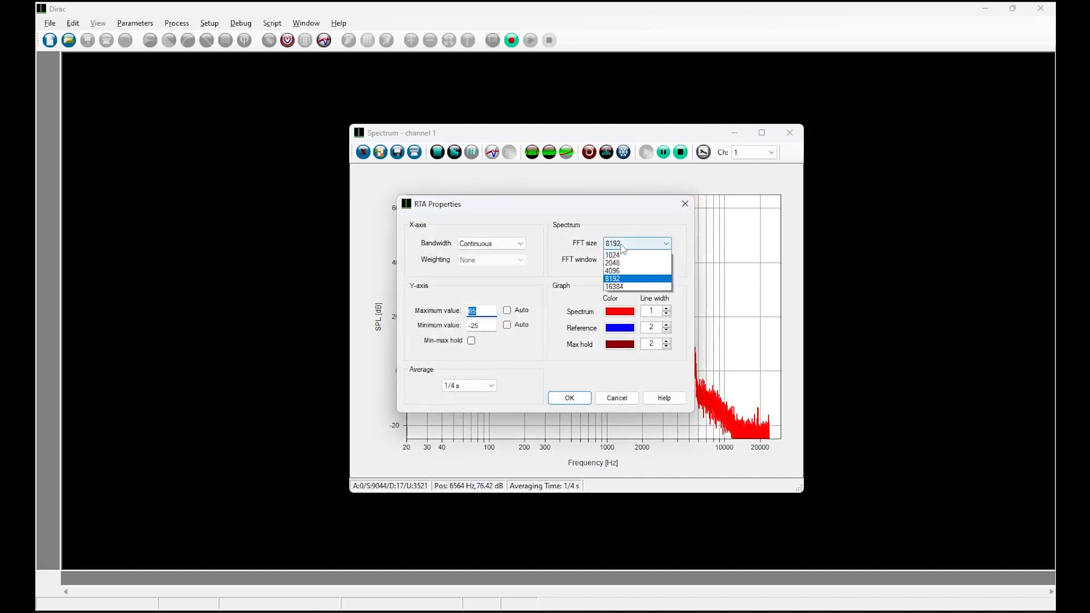
pyautogui.click(627, 294)
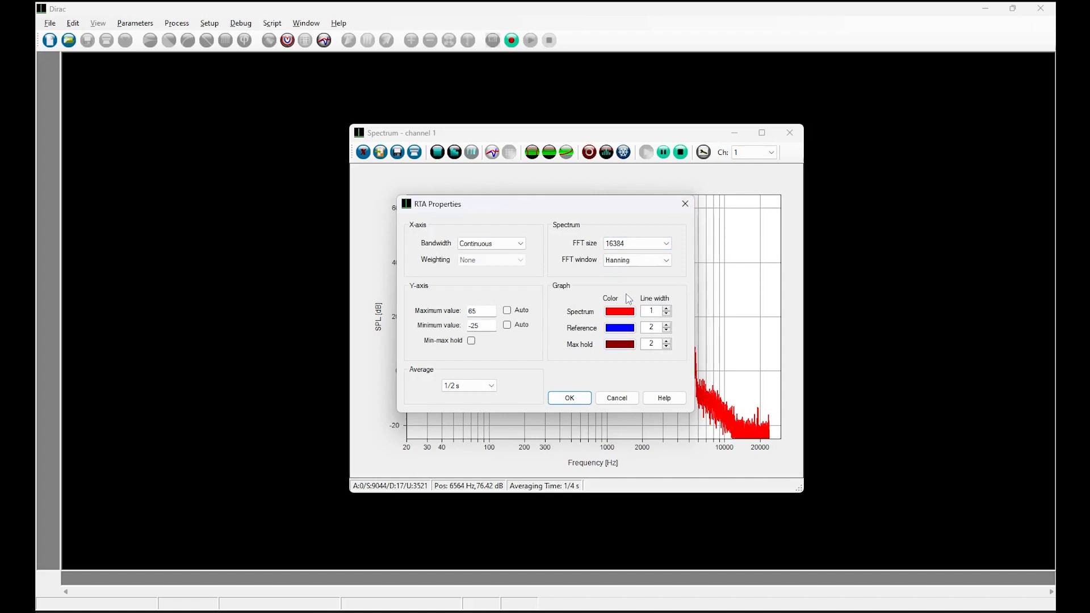
pyautogui.click(567, 396)
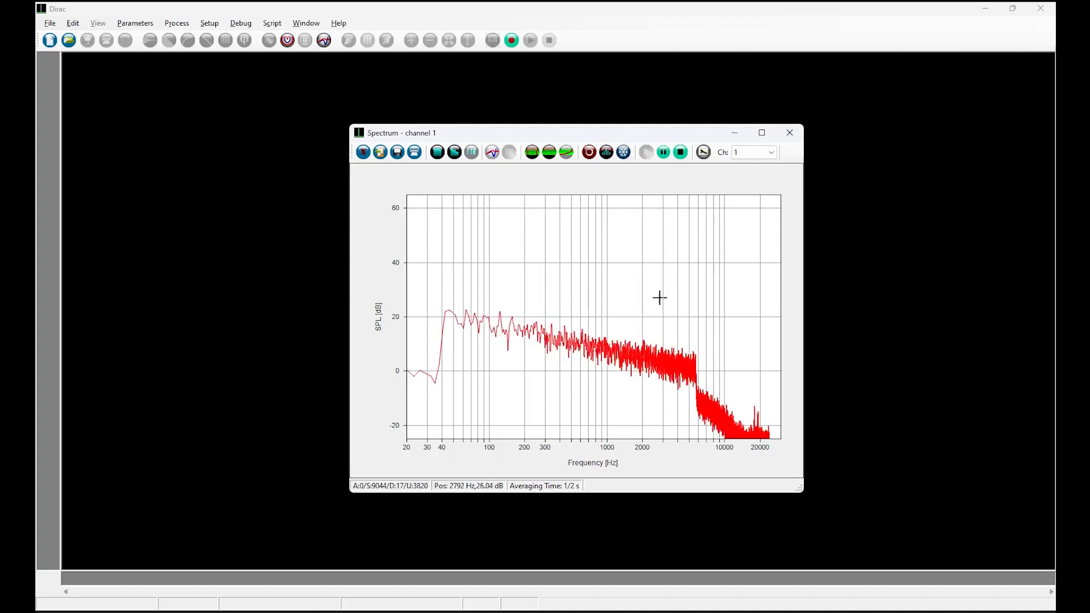
# - Change the averaging time to 4 s and apply
pyautogui.click(704, 153)
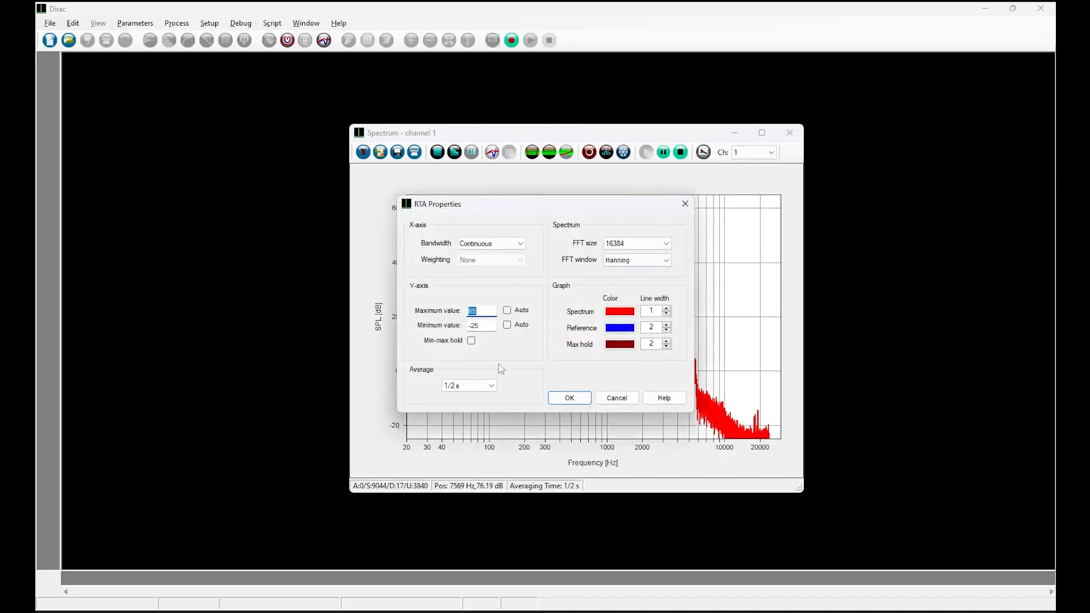
pyautogui.click(466, 385)
pyautogui.click(451, 421)
pyautogui.click(570, 398)
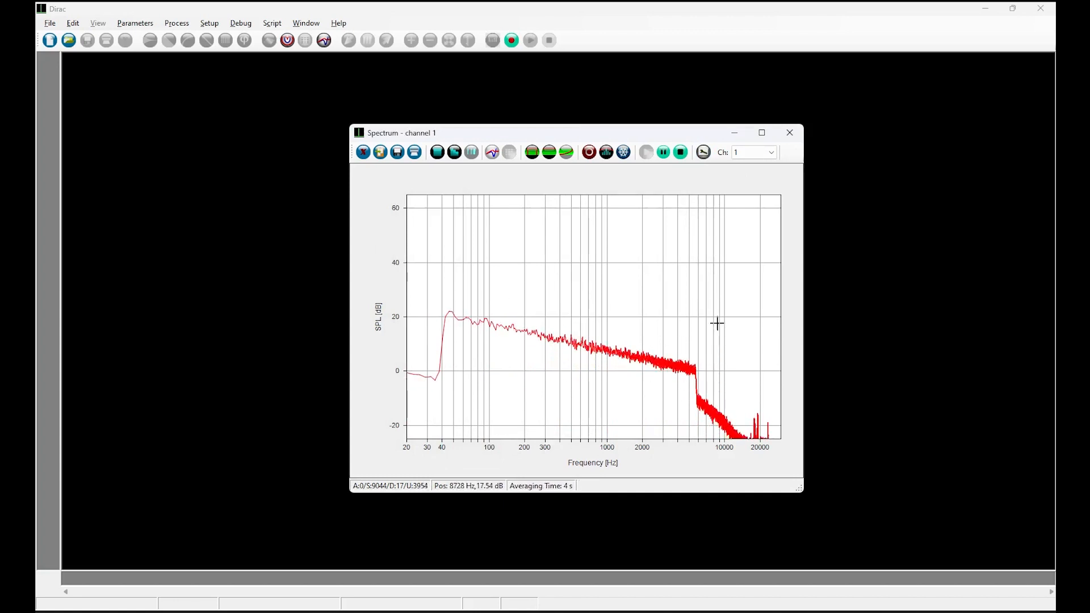
# - Set the FFT size back to 2048, averaging to 1/2 s and the FFT window to Rectangular, then apply
pyautogui.click(703, 153)
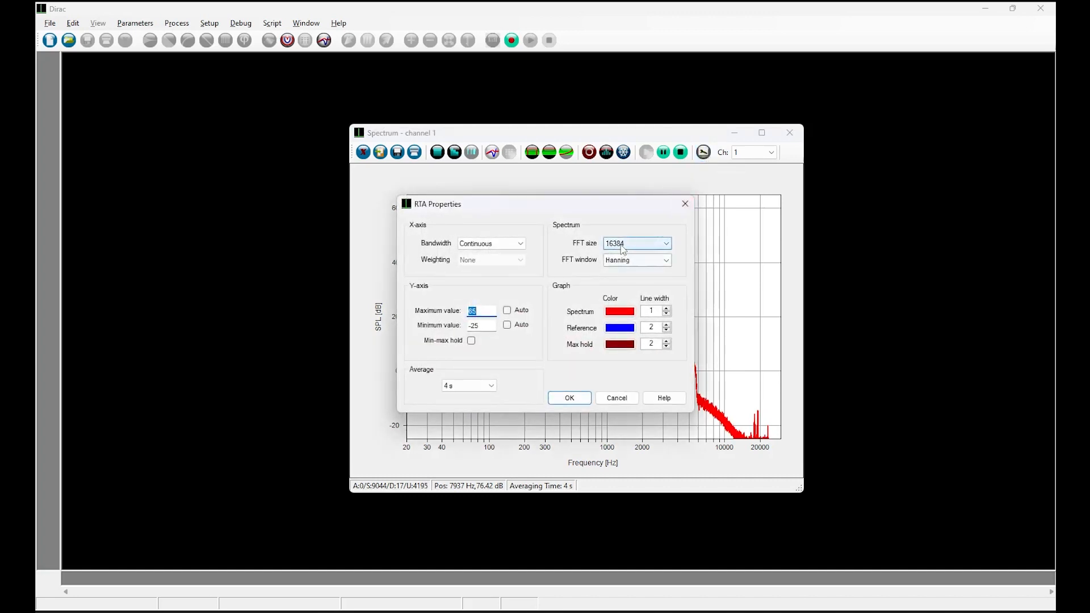
pyautogui.click(662, 244)
pyautogui.click(625, 270)
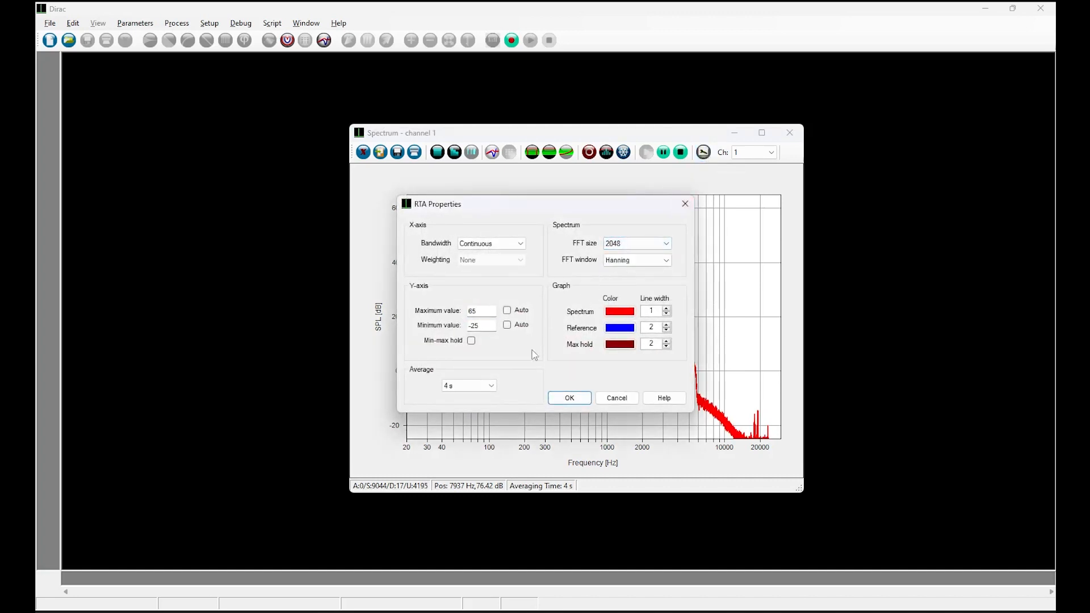
pyautogui.click(469, 387)
pyautogui.click(452, 420)
pyautogui.click(642, 267)
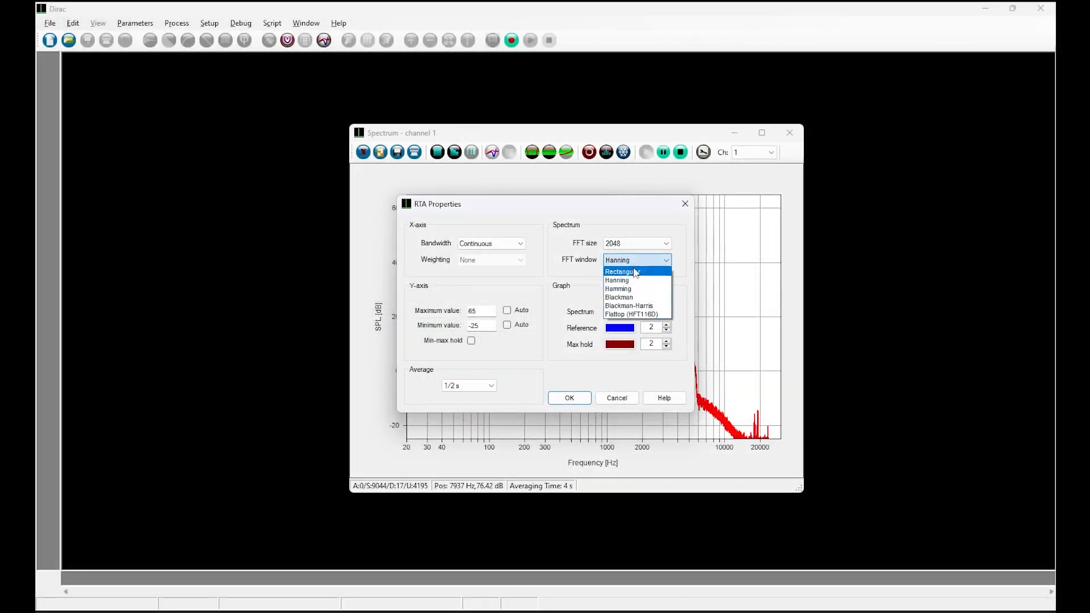
pyautogui.click(633, 278)
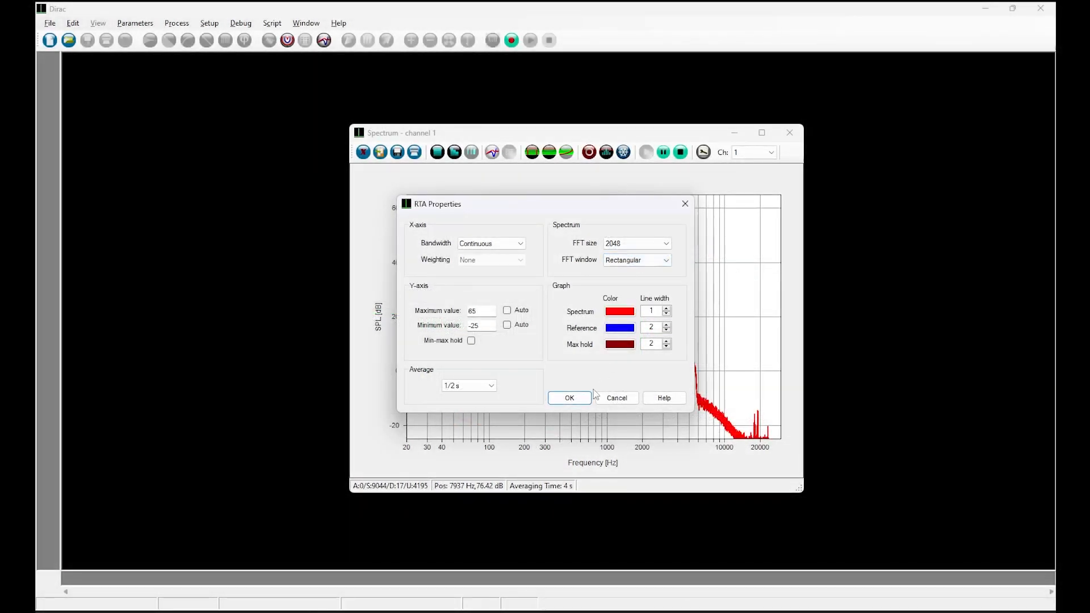
pyautogui.click(565, 398)
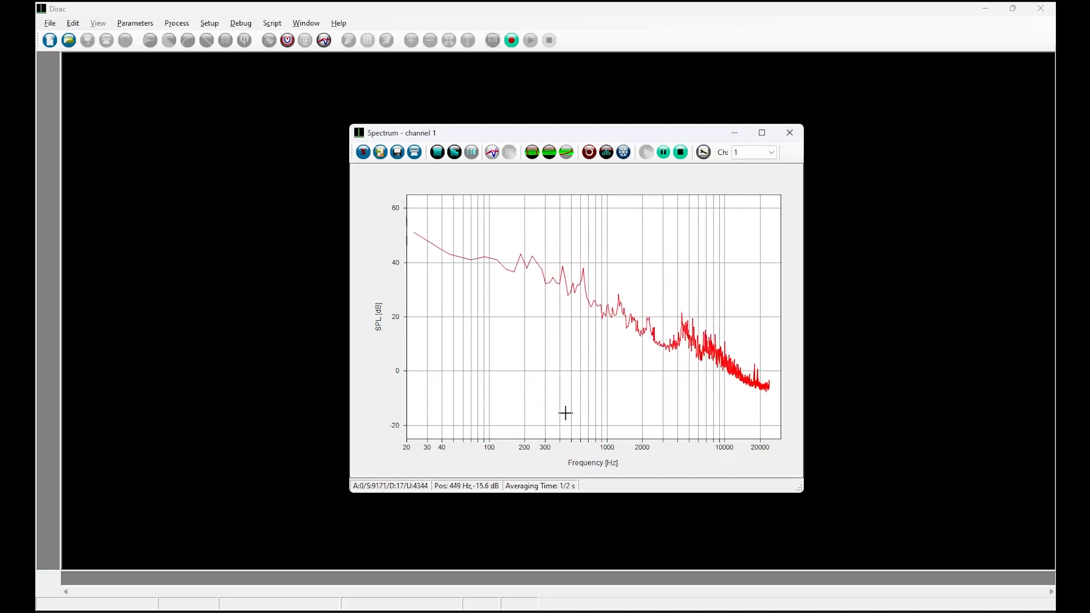
# - Set the reference to the displayed spectrum, update it and confirm
pyautogui.click(590, 153)
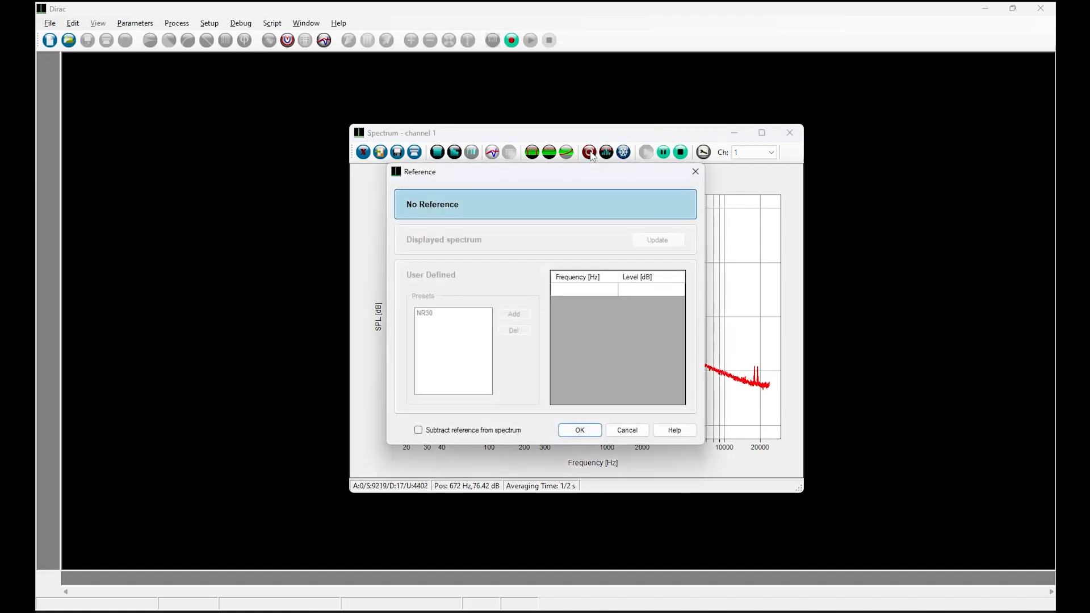
pyautogui.click(463, 237)
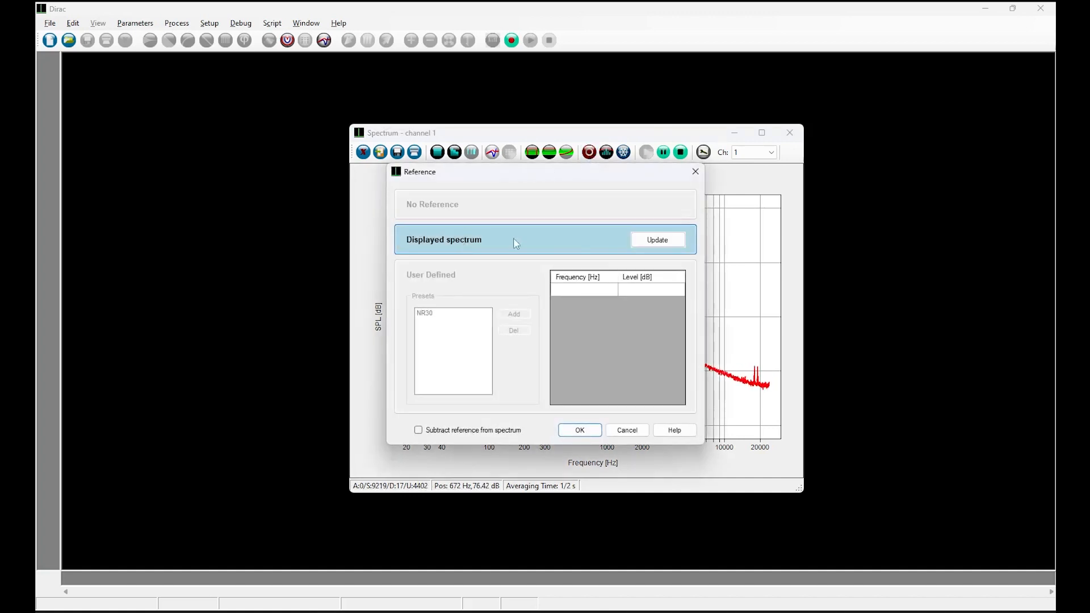
pyautogui.click(649, 243)
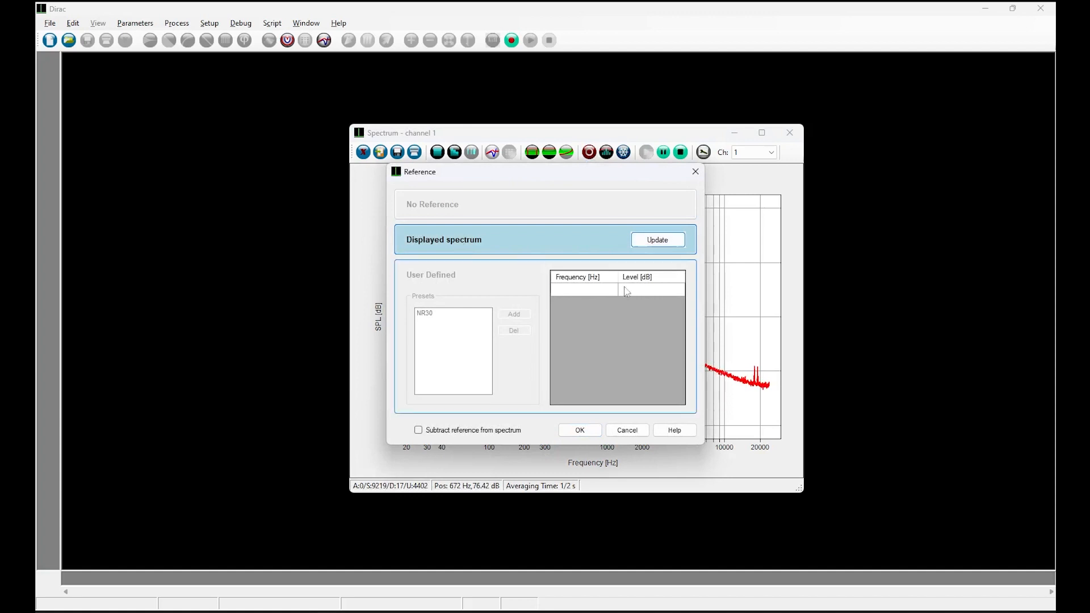
pyautogui.click(582, 430)
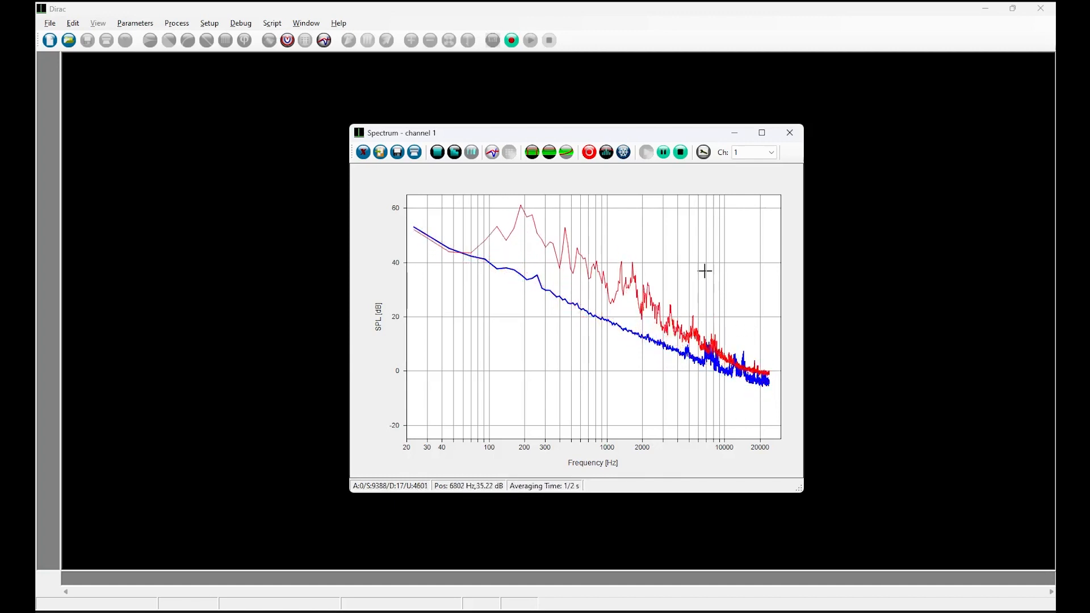
# - Switch the FFT window back to Hanning and apply the properties
pyautogui.click(703, 154)
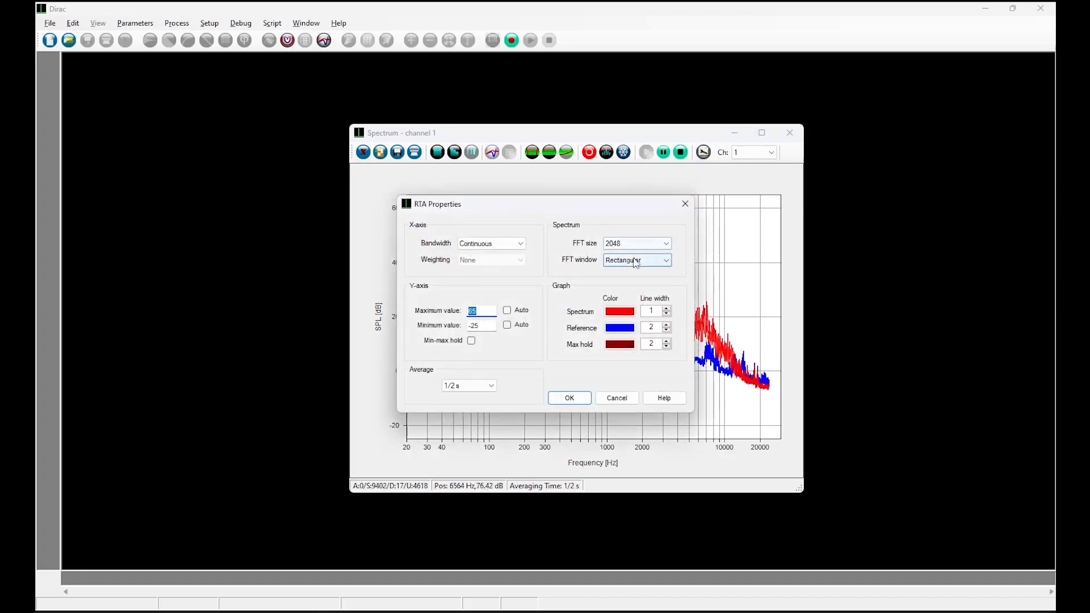
pyautogui.click(663, 260)
pyautogui.click(627, 281)
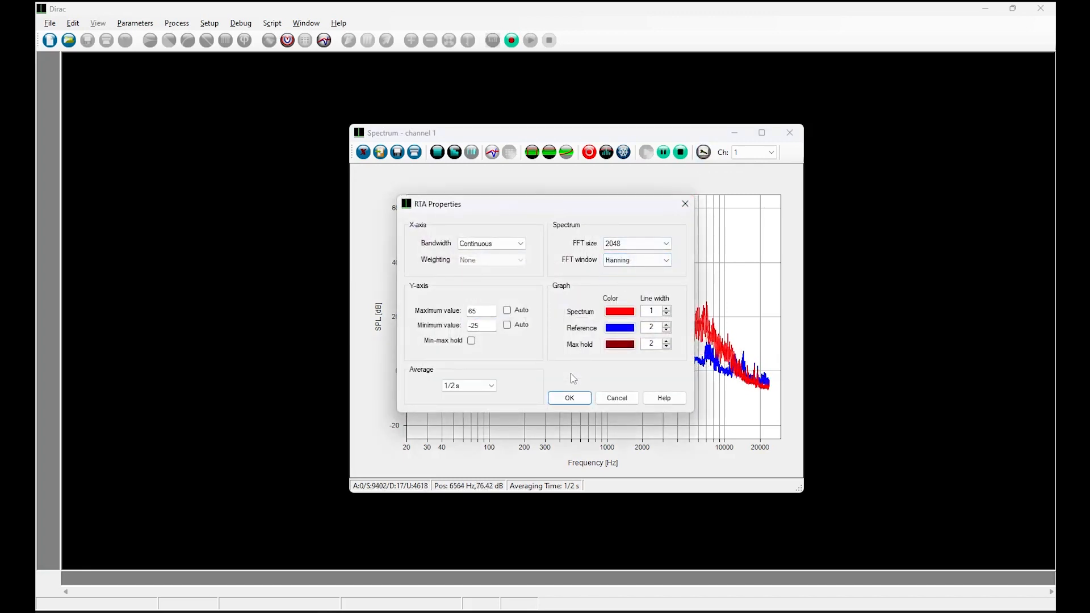
pyautogui.click(562, 405)
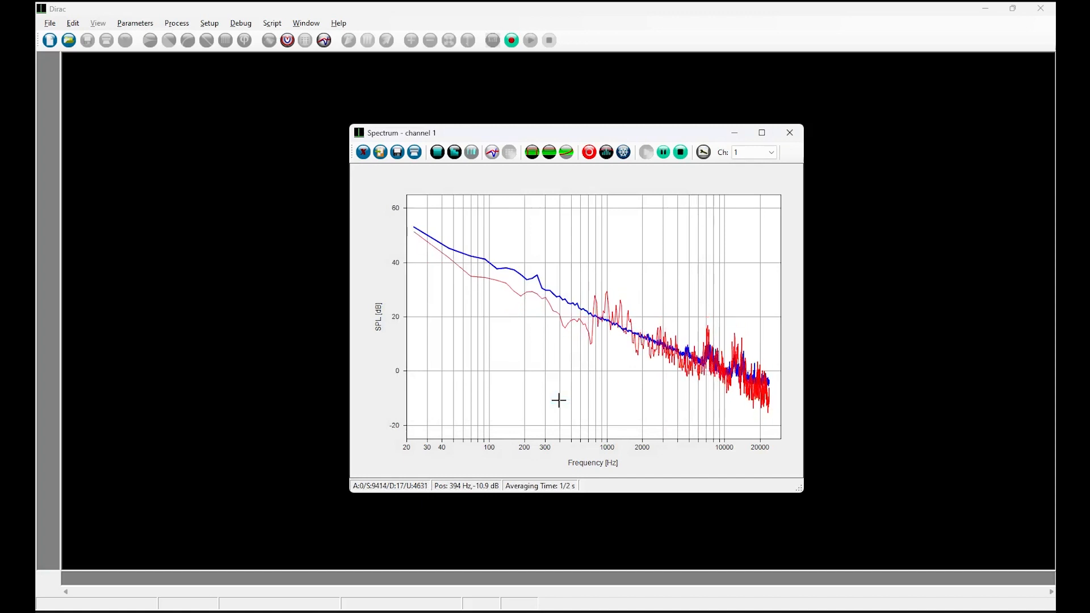